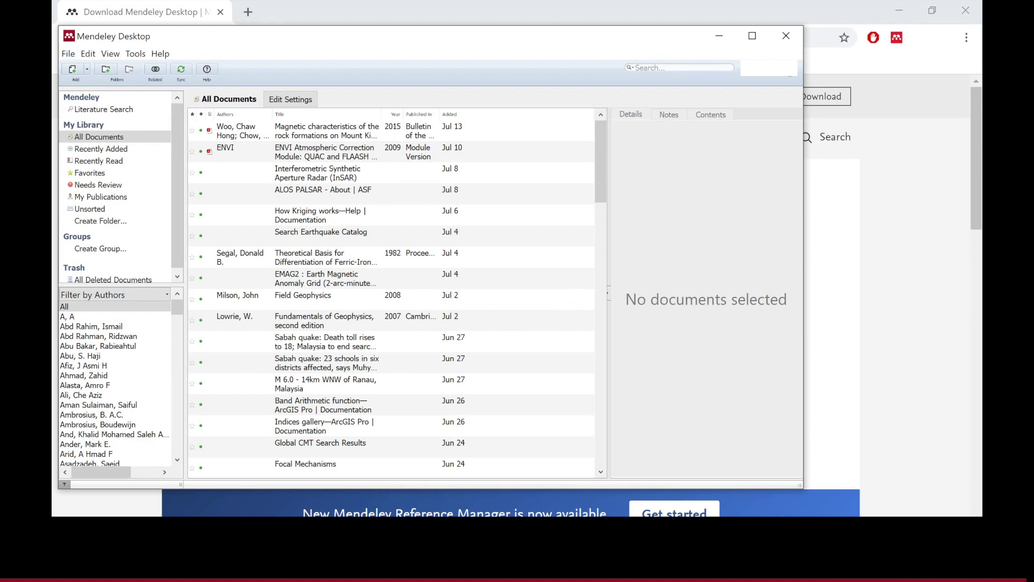
Step: Add the "warta geologi" PDF from the Desktop folder to the Mendeley library
left_click(87, 69)
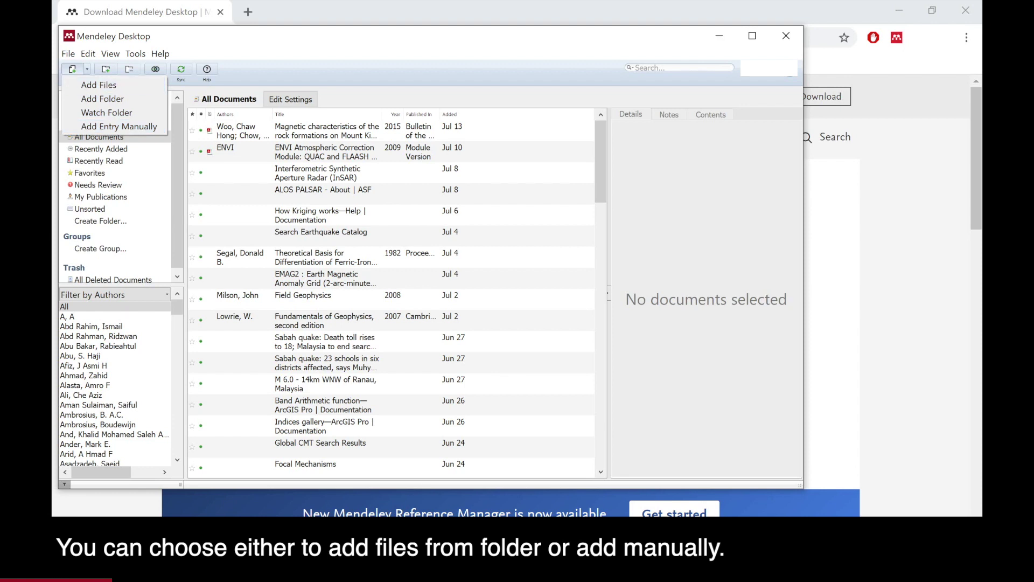
key("Escape")
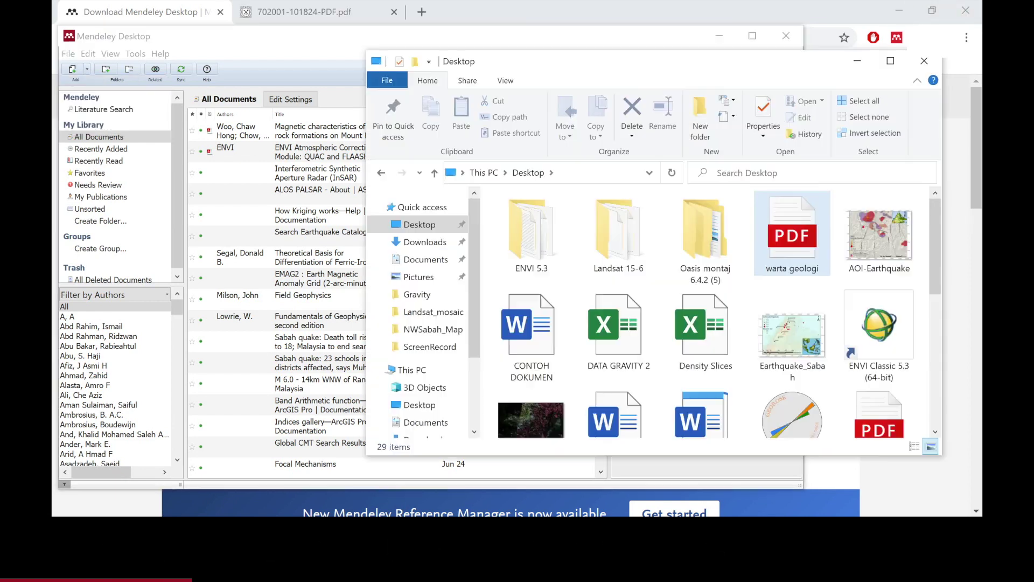
left_click_drag(792, 237, 308, 226)
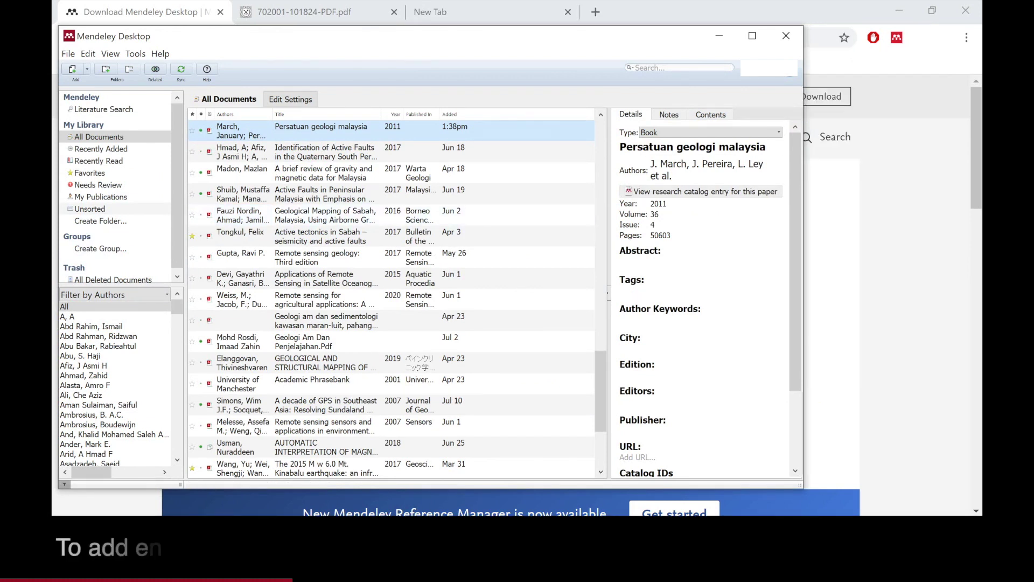
Step: Create a manual library entry of type Book with the title "How Women Rise"
left_click(86, 69)
left_click(103, 126)
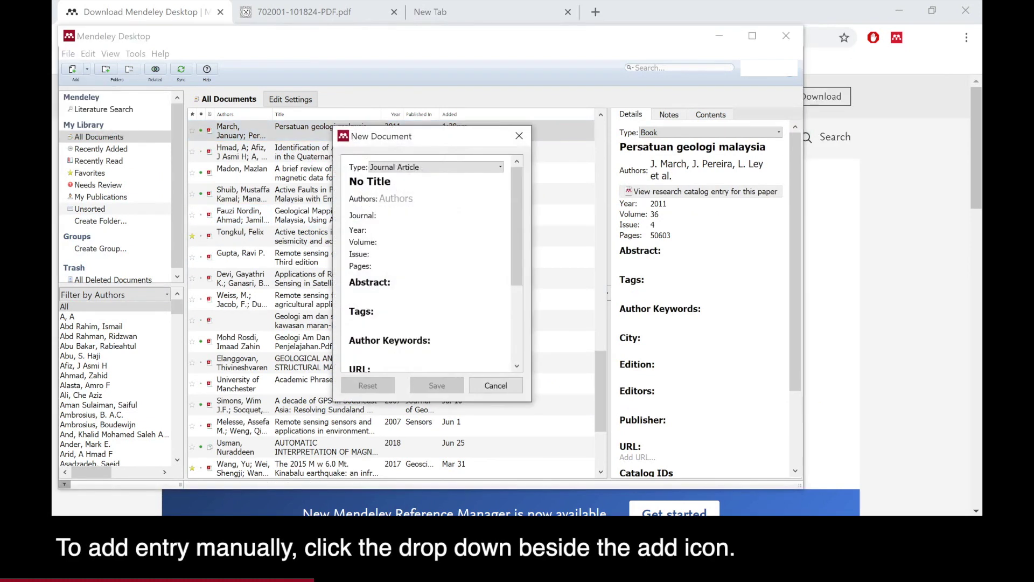
left_click(435, 167)
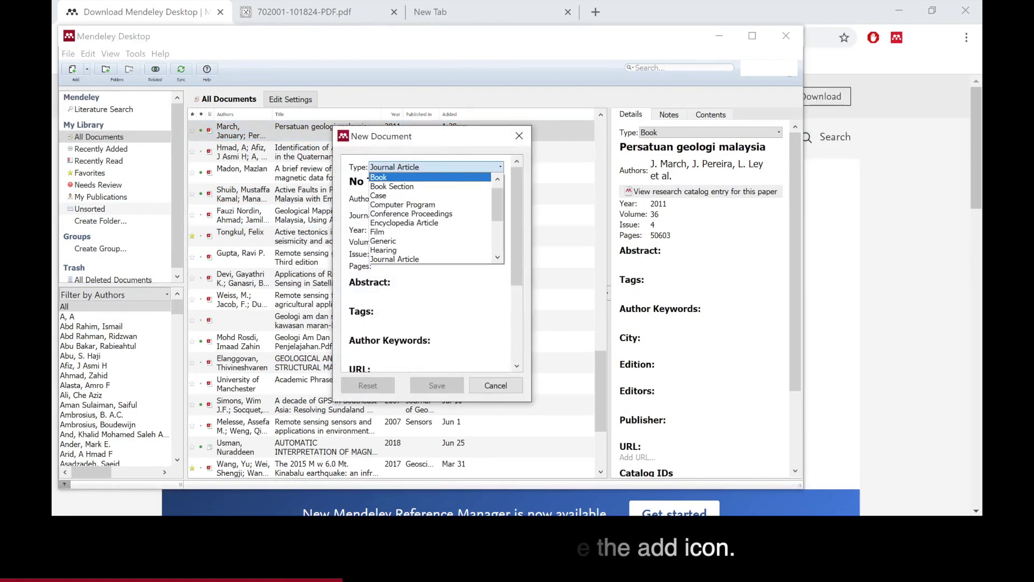
left_click(429, 176)
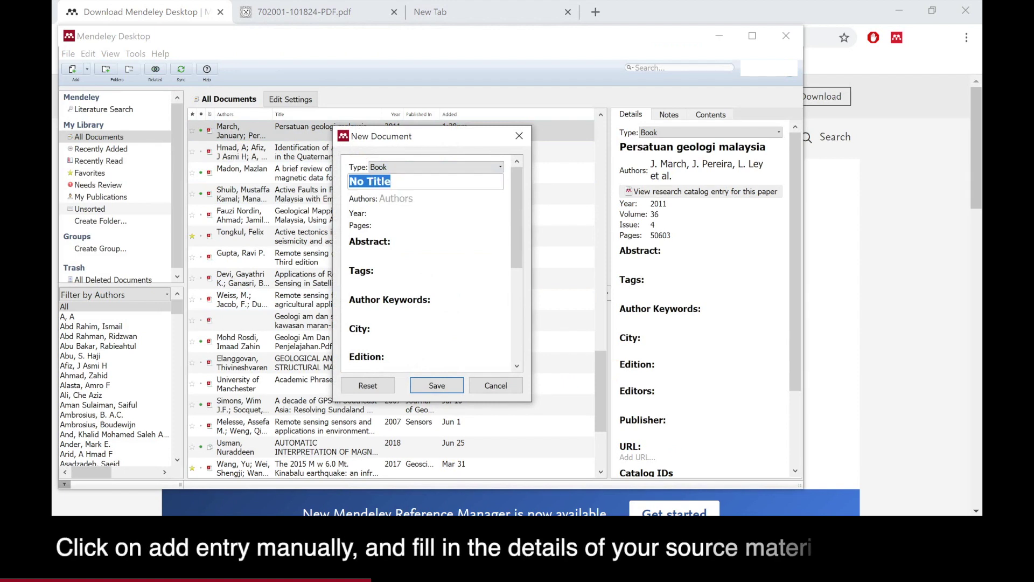
left_click(385, 181)
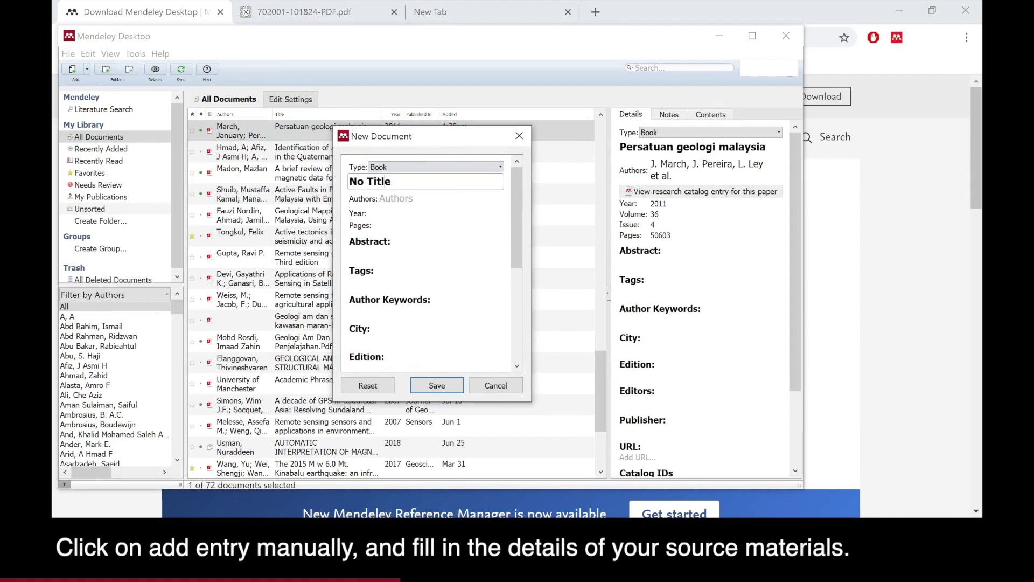
key("ctrl+a")
type("Ho")
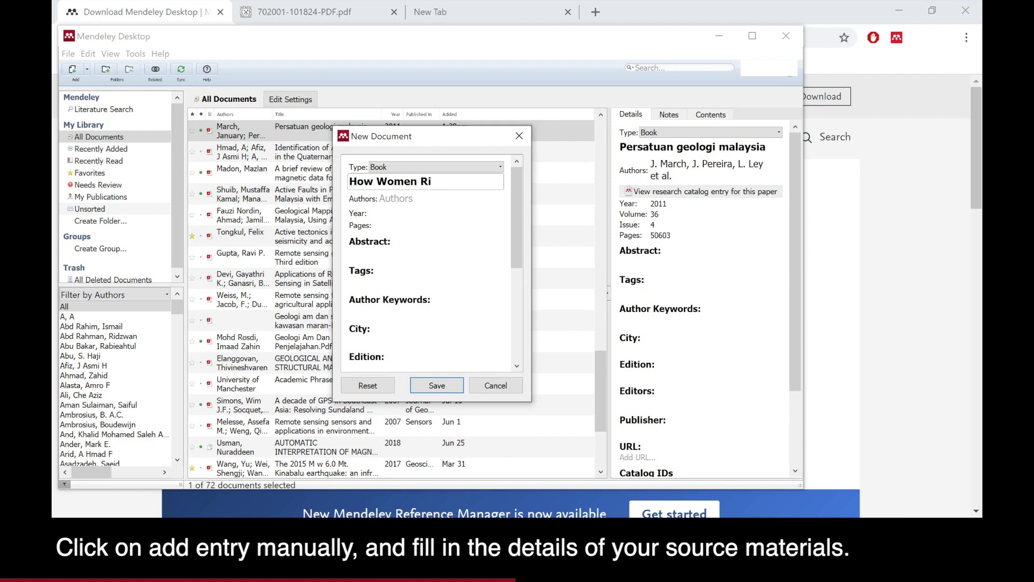
Step: Enter the book's two authors in last name, first name format and set the year to 2018
left_click(409, 198)
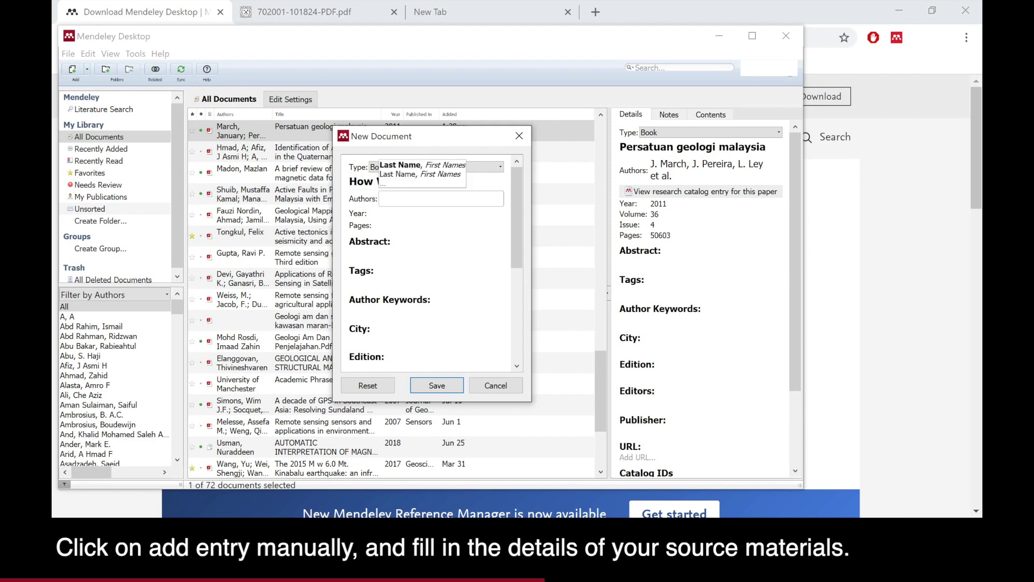
type("He")
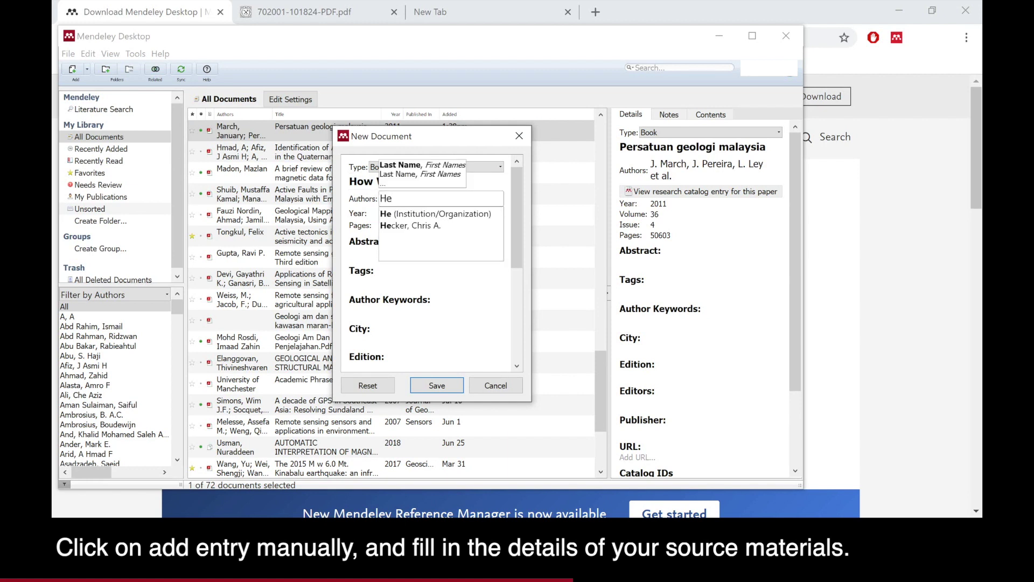
type("lgesen")
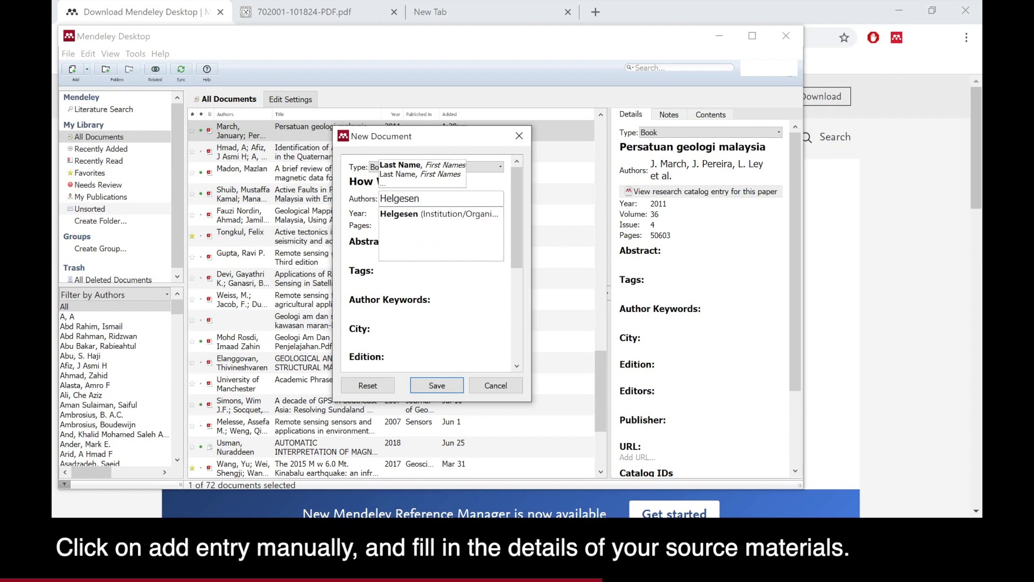
type(",")
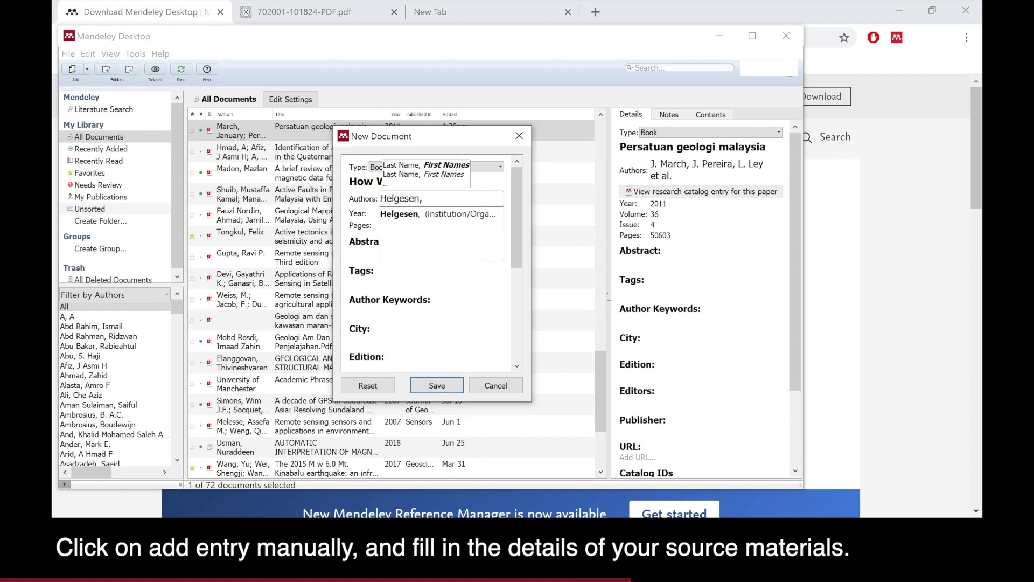
type(" Sally")
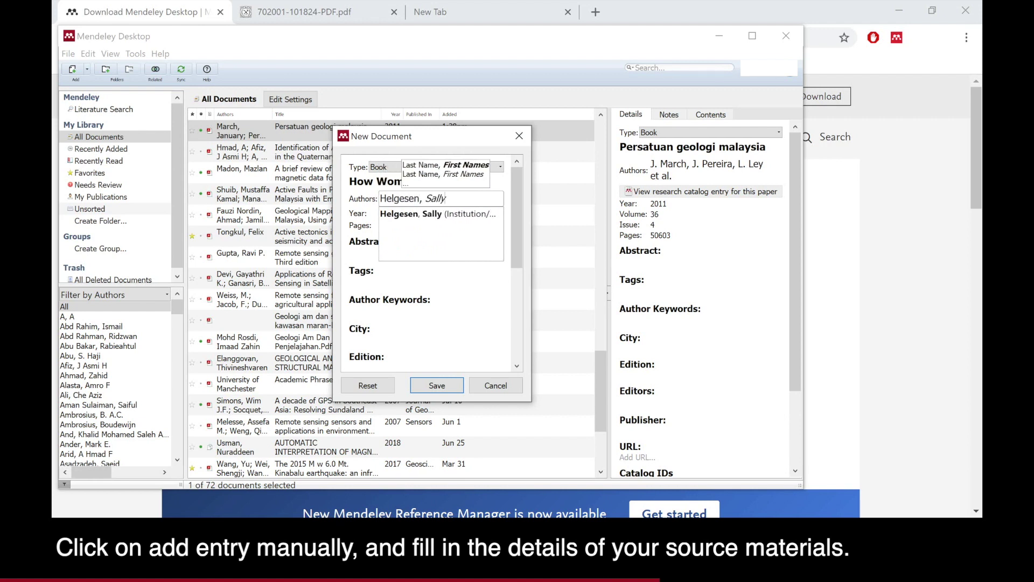
key("Return")
type("Goldsm")
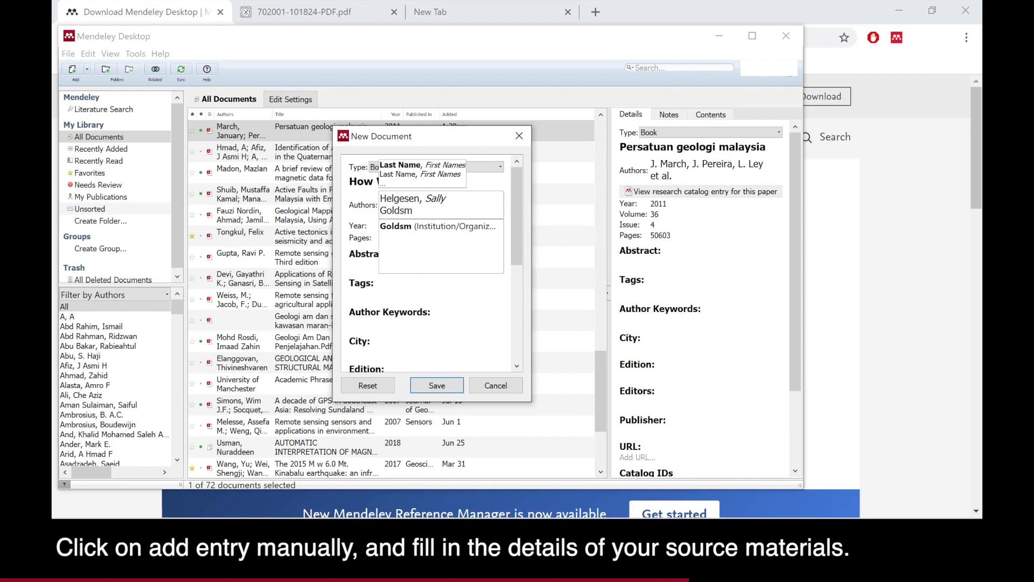
type("ith, Marshall")
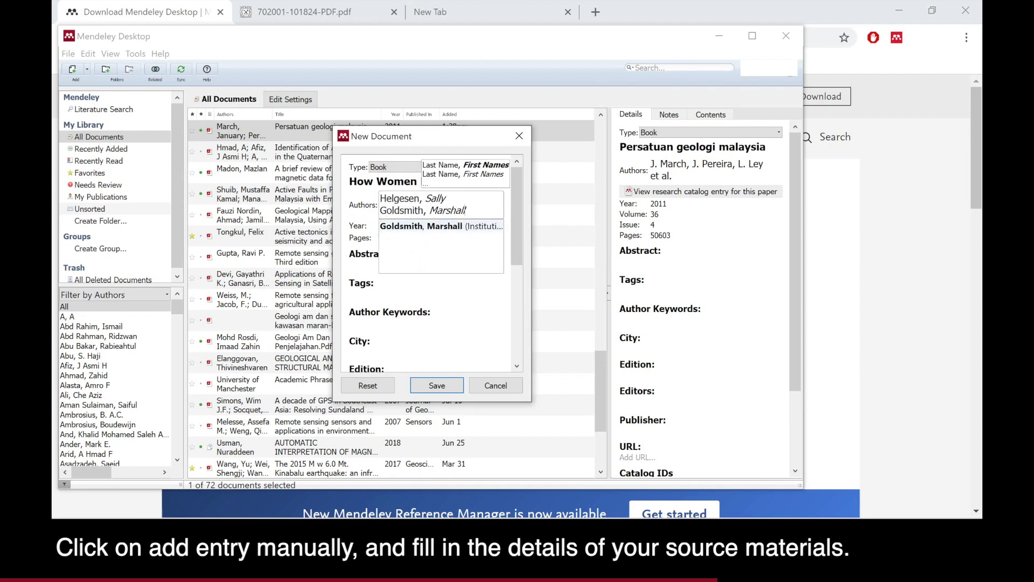
key("Tab")
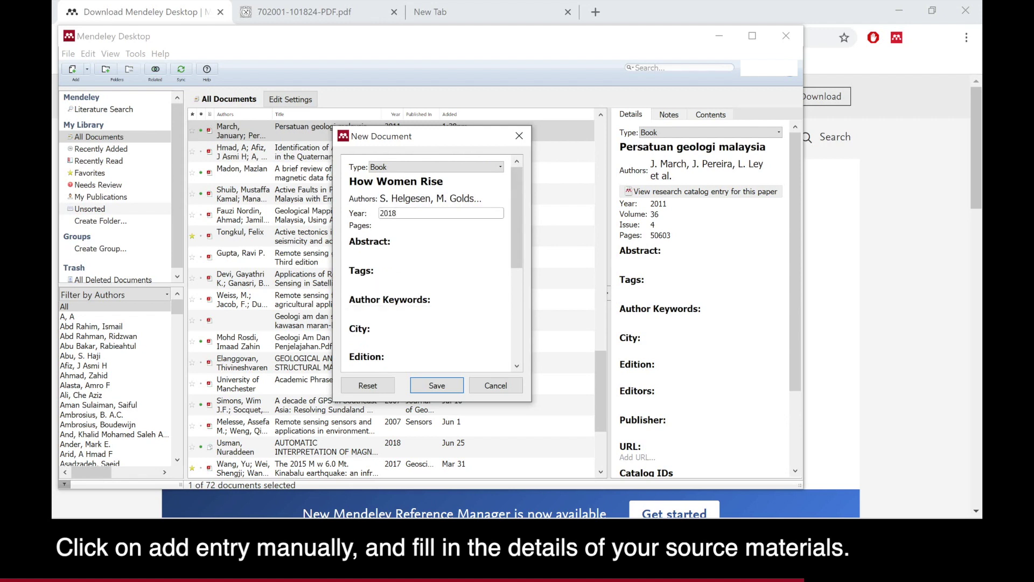
Step: Set the book's city to New York and its edition to April 2018, and open the publisher for editing
left_click(350, 340)
type("New York")
key("Tab")
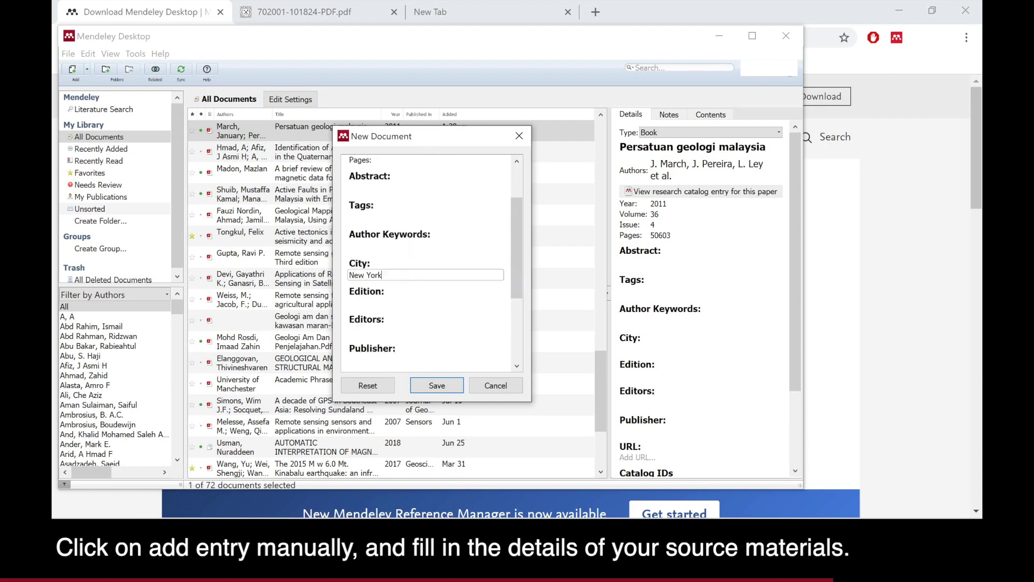
type("April 2018")
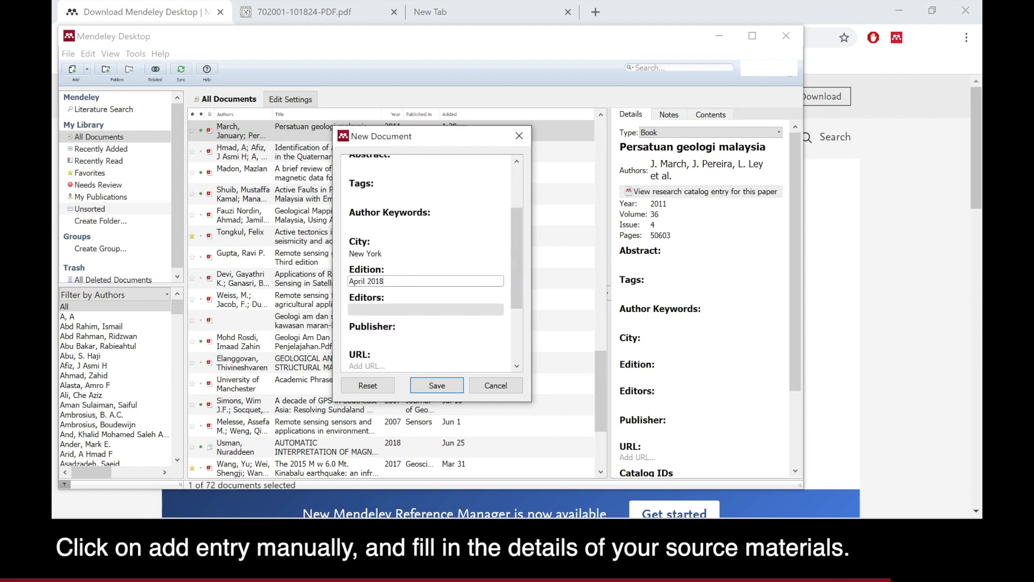
scroll(425, 263, "down", 3)
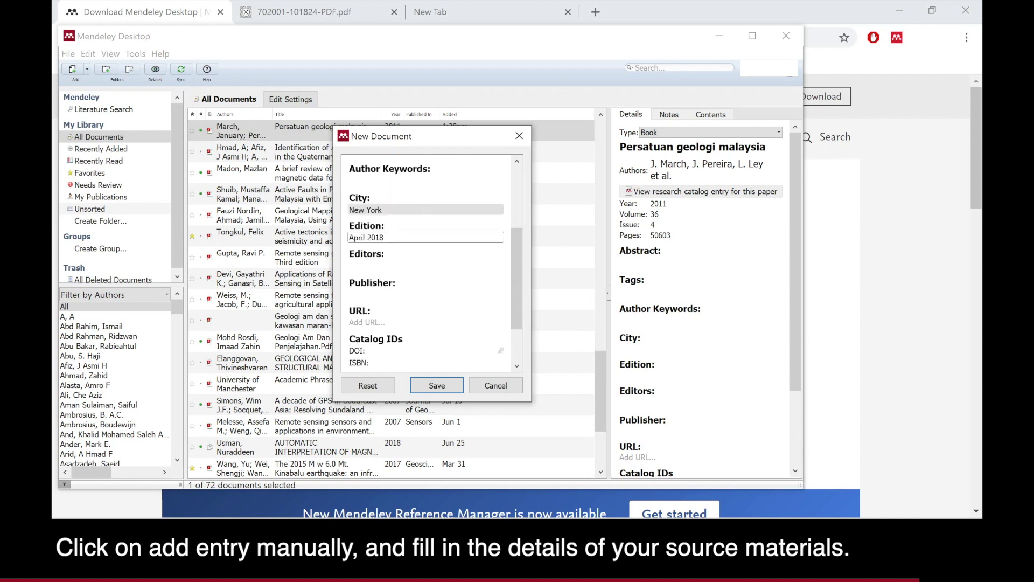
left_click(433, 297)
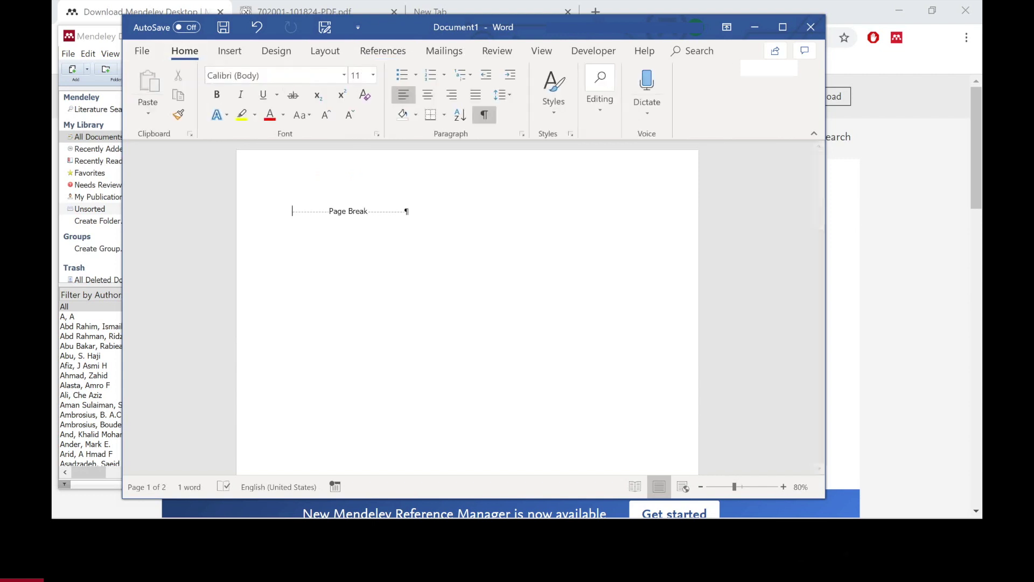
Step: Switch to the Word document and set the Mendeley citation style to GayaUKM-2017
left_click(382, 51)
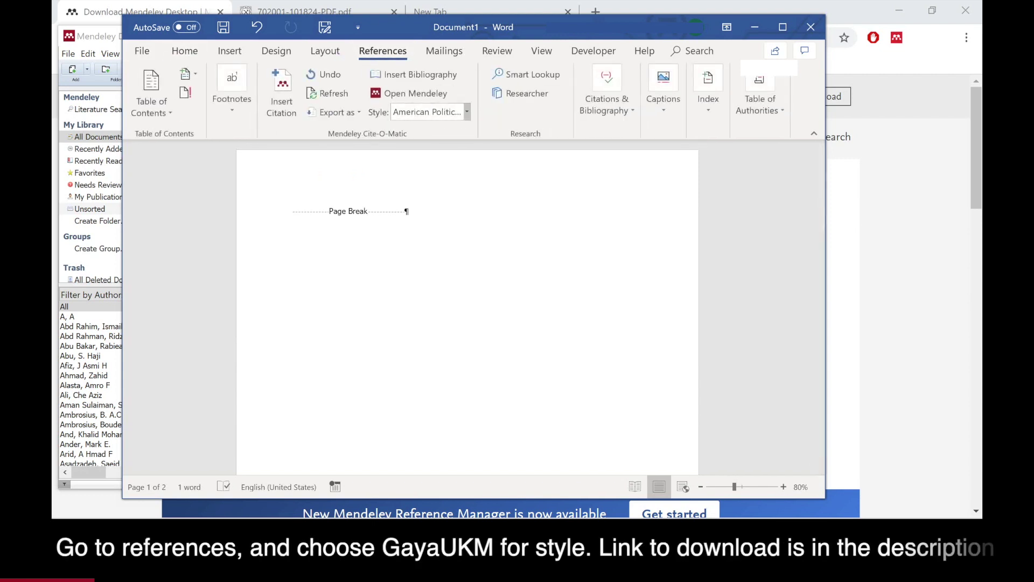
left_click(467, 111)
left_click(457, 193)
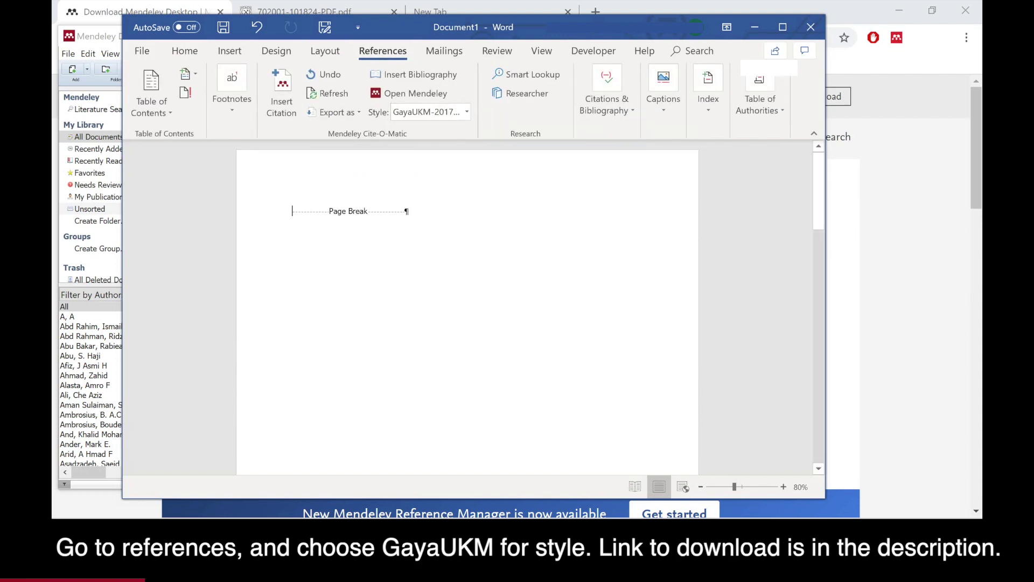
key("shift+F10")
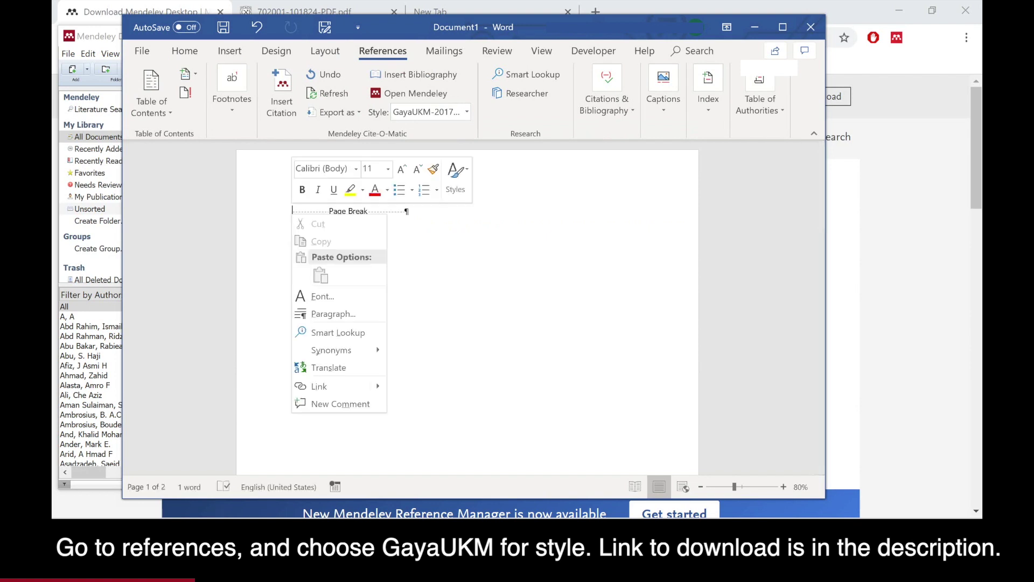
key("Escape")
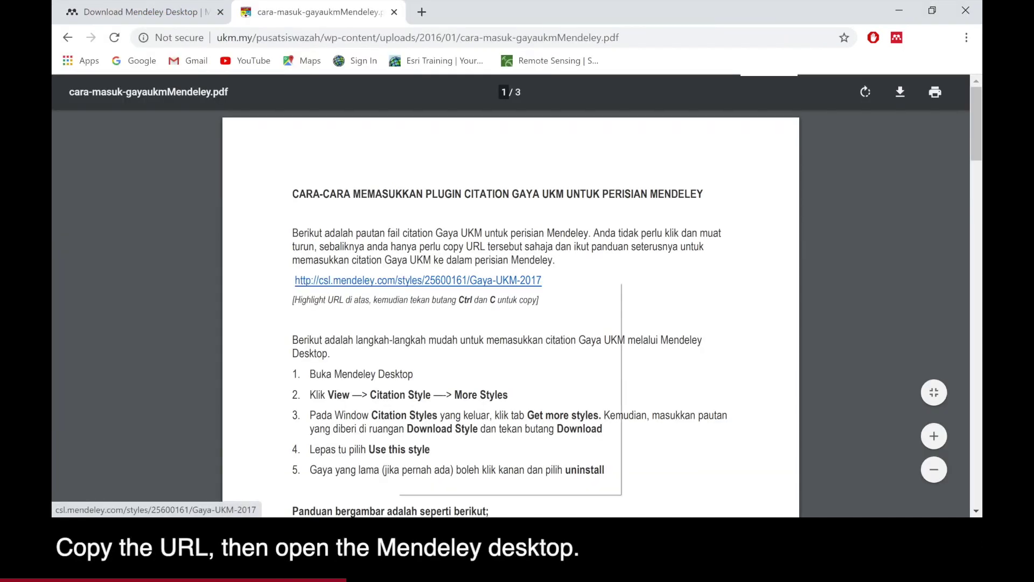
Step: Copy the Gaya-UKM-2017 style link from the browser PDF and open the citation styles manager in Mendeley Desktop
right_click(398, 279)
left_click(456, 393)
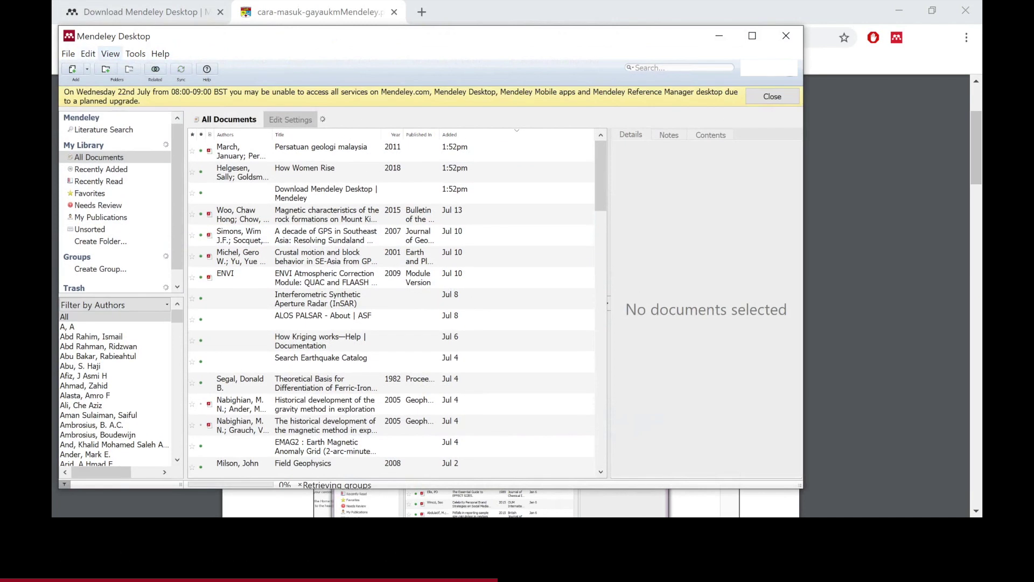
left_click(110, 53)
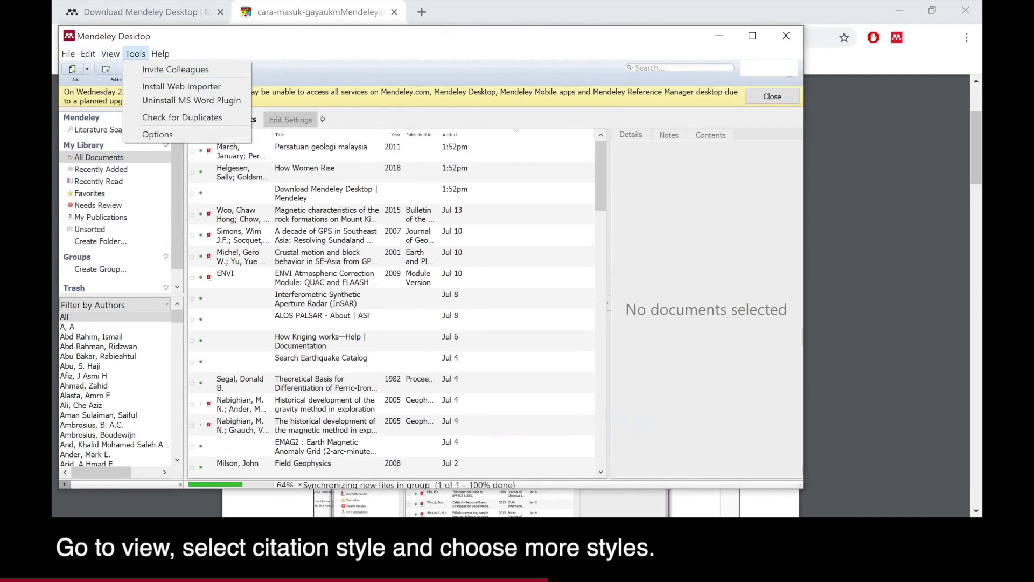
mouse_move(184, 100)
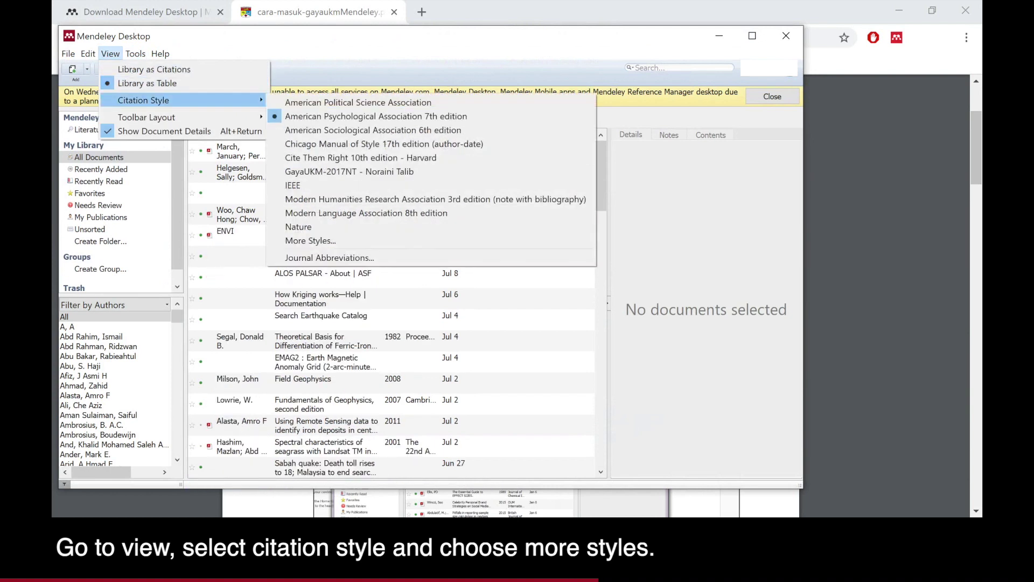
left_click(310, 241)
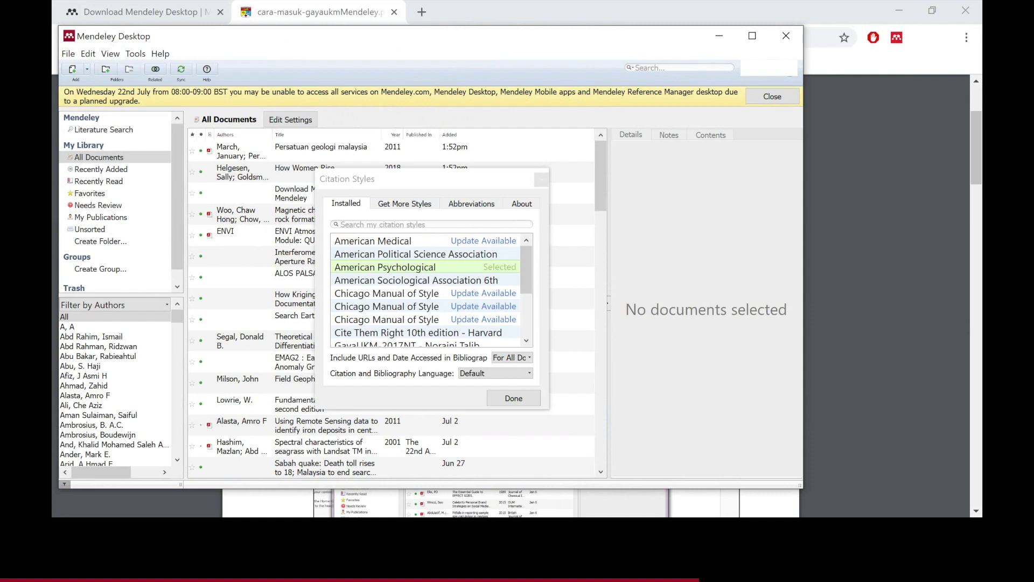
Step: Download the Gaya-UKM-2017 citation style by pasting the copied link as the style source
scroll(426, 290, "down", 3)
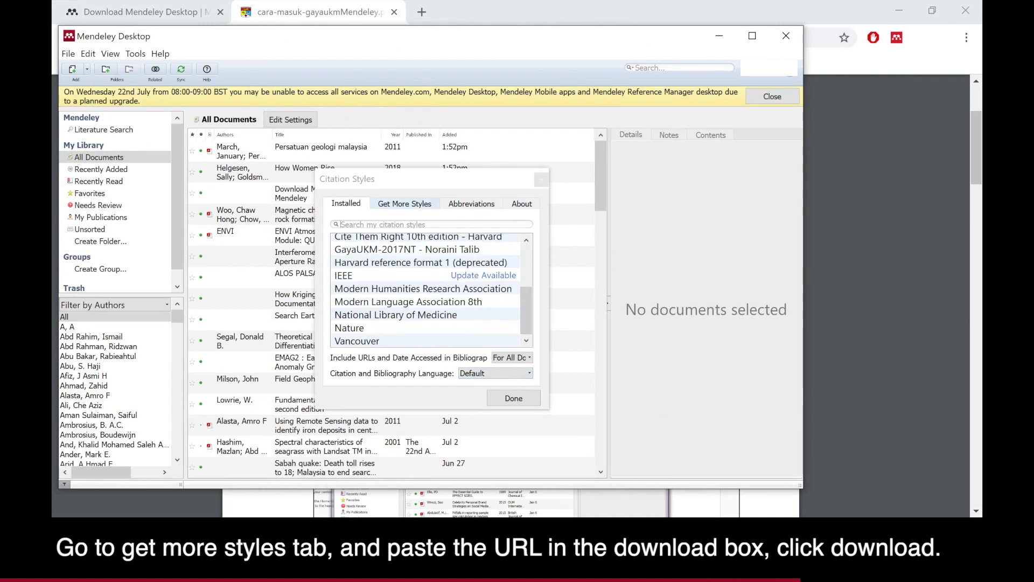
left_click(404, 203)
left_click(431, 370)
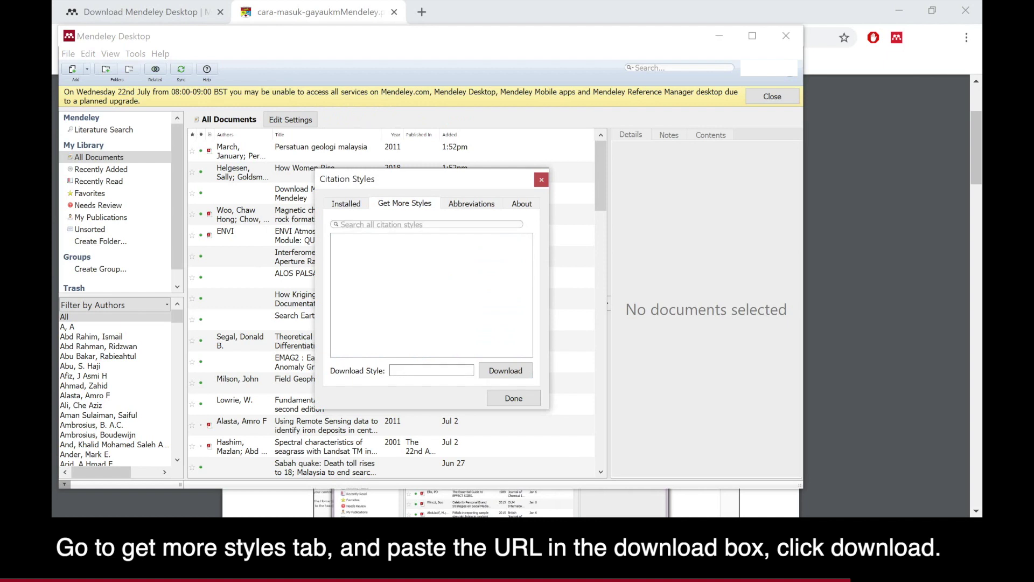
right_click(438, 370)
left_click(454, 434)
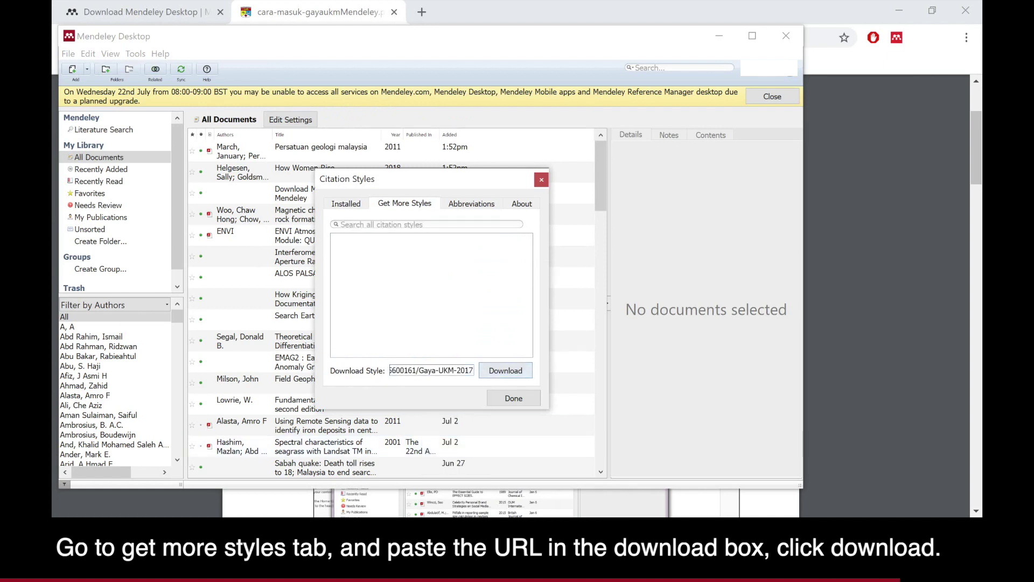
left_click(504, 370)
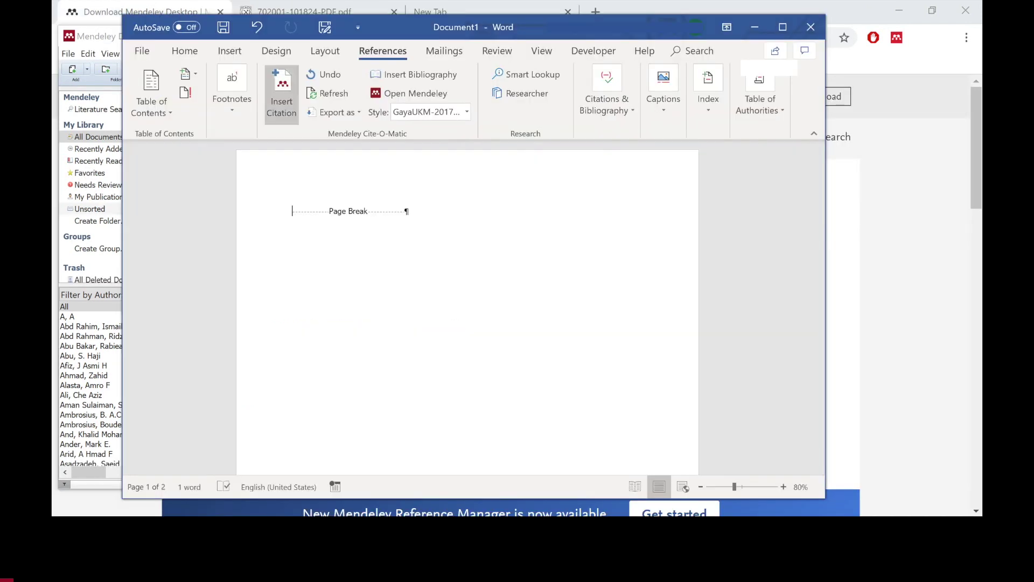
Step: Switch to Word and insert a citation for "How Women Rise" before the page break, searching by the author's first name
left_click(281, 94)
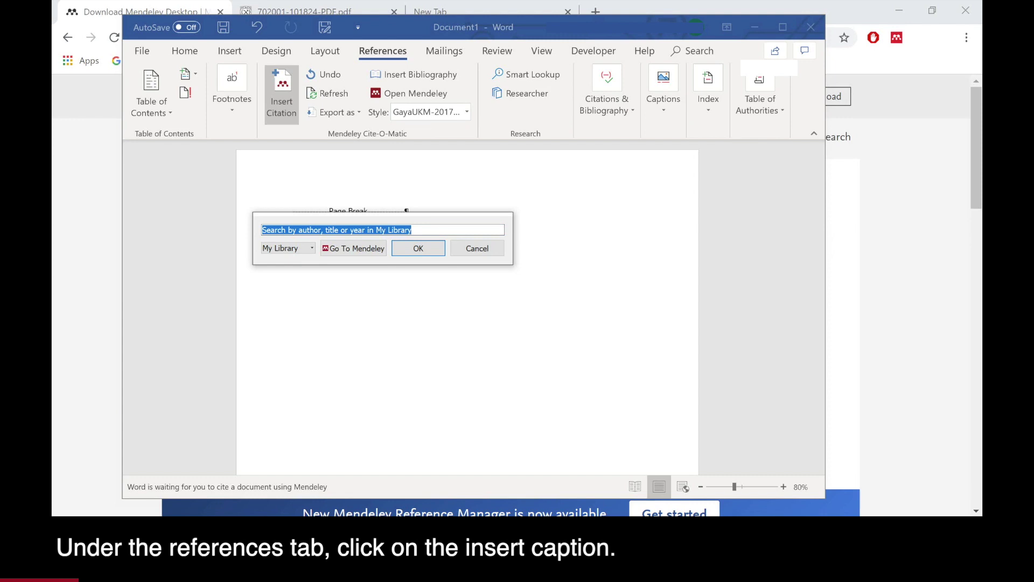
type("SALLY")
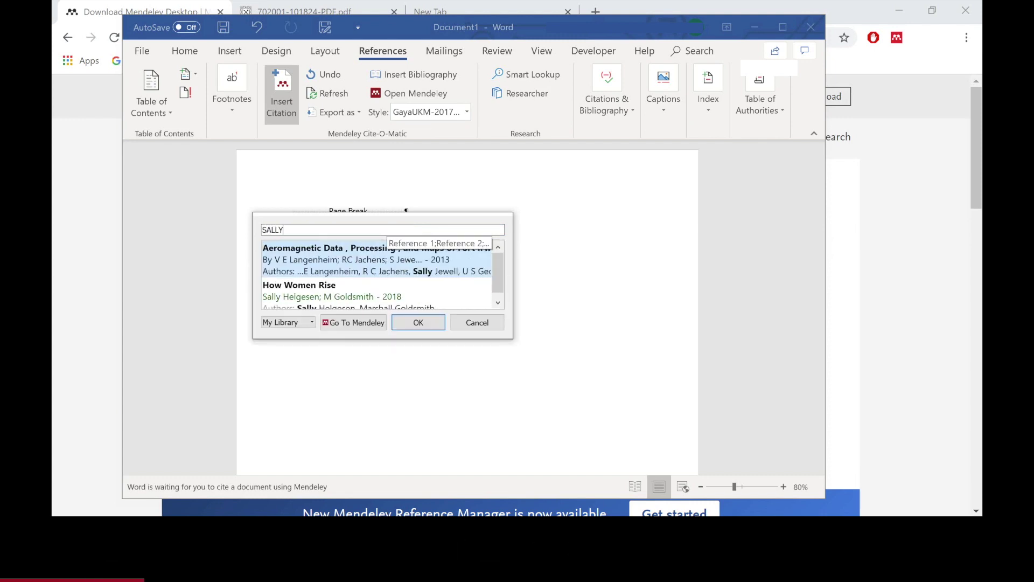
left_click(376, 295)
left_click(418, 248)
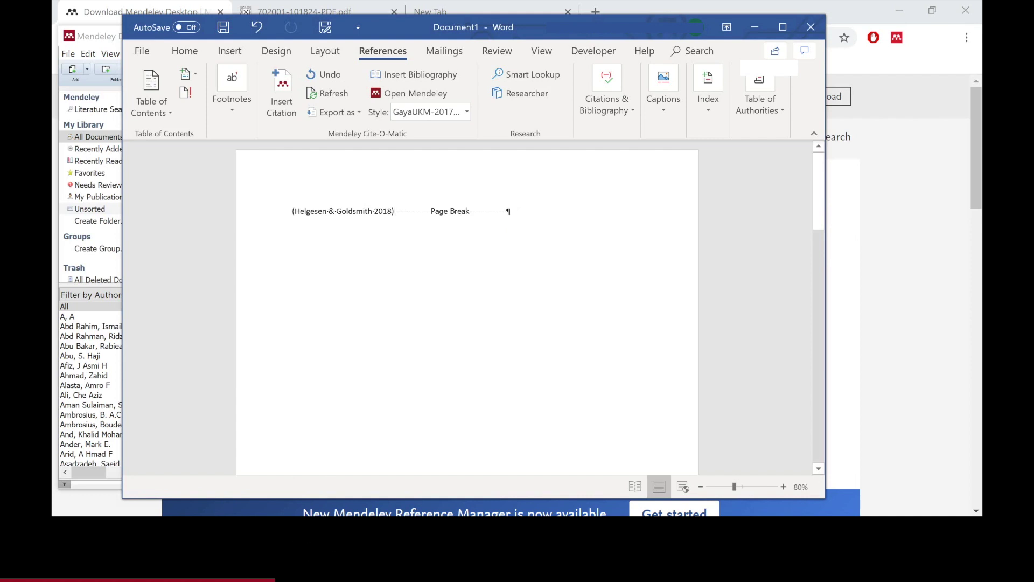
Step: Insert the Mendeley bibliography in the empty paragraph under the REFERENCES heading on the second page
scroll(330, 205, "down", 7)
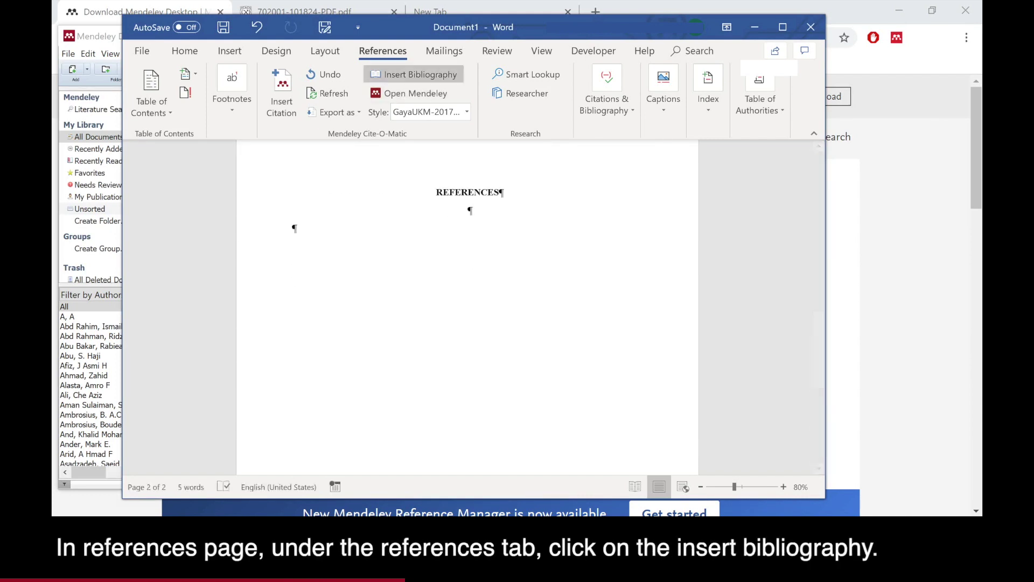
left_click(415, 74)
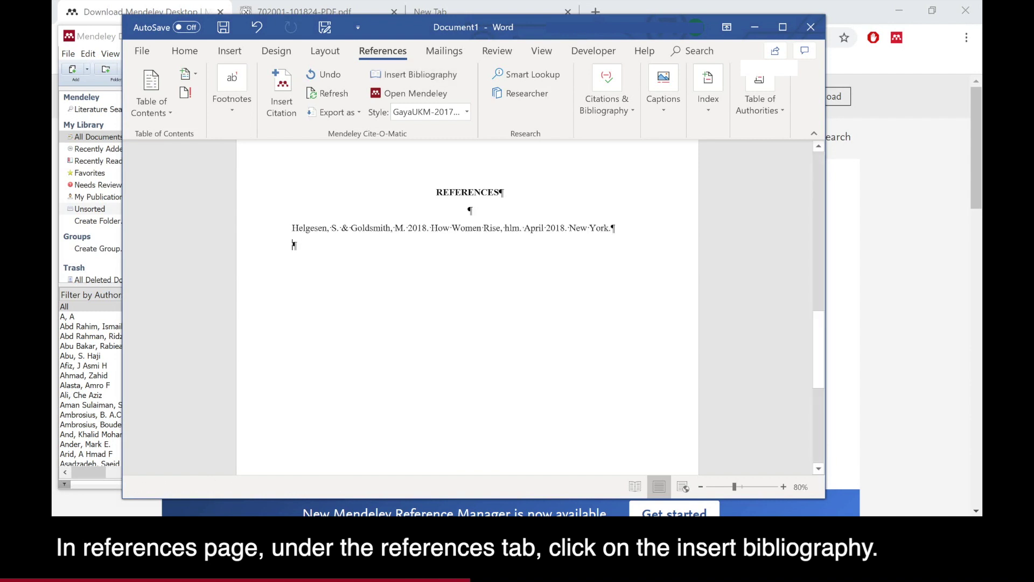
Step: Insert a citation for the 2017 Warta Geologi article on a new line before the page break, searching Mendeley for "warta"
scroll(467, 306, "up", 4)
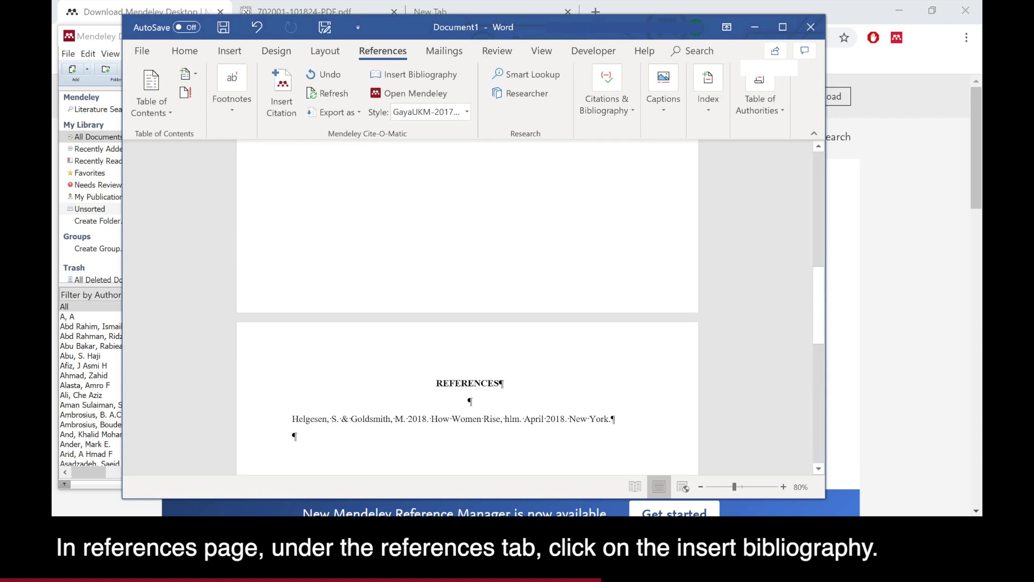
scroll(294, 436, "up", 8)
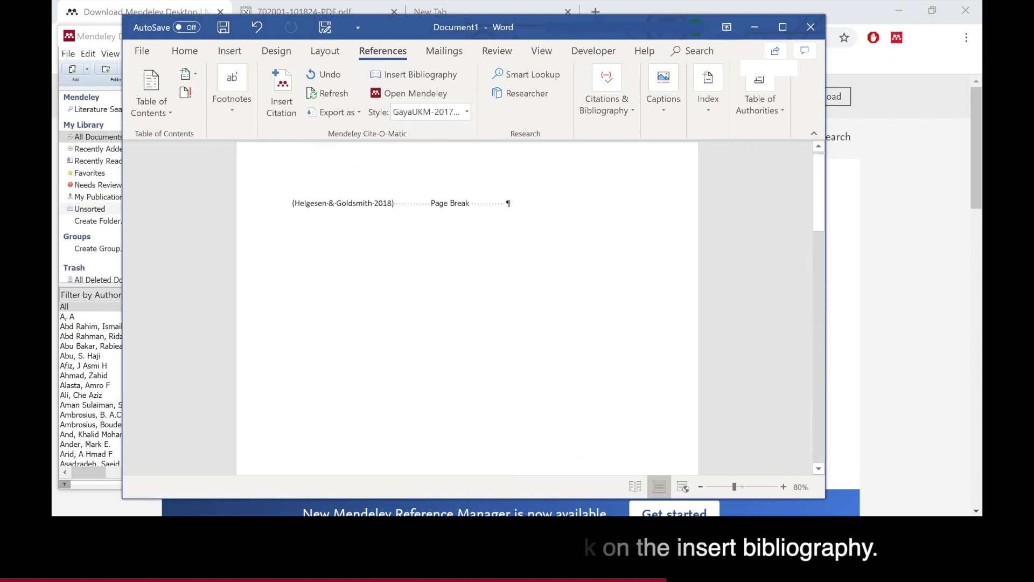
key("Return")
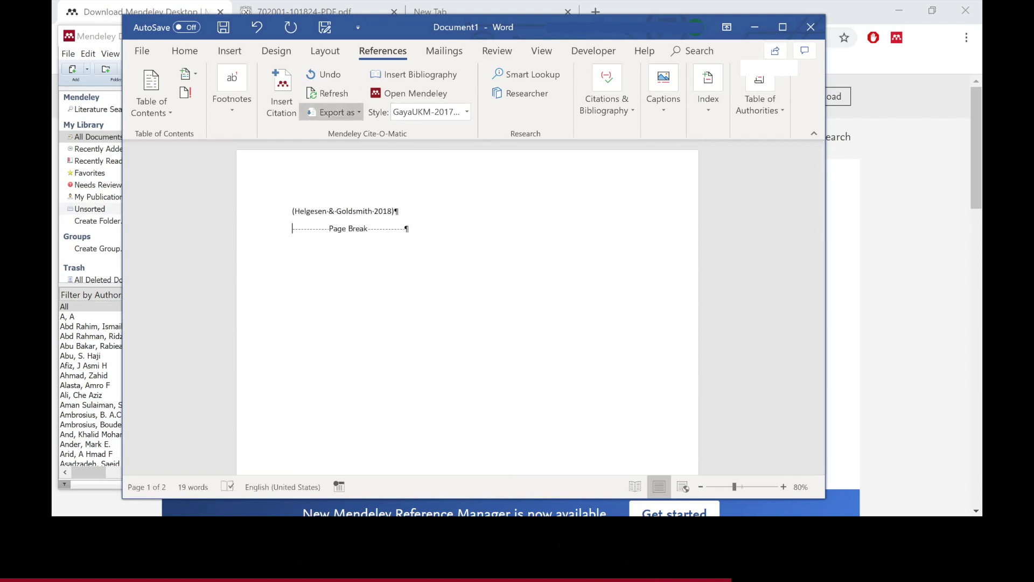
left_click(281, 93)
type("warta")
key("Return")
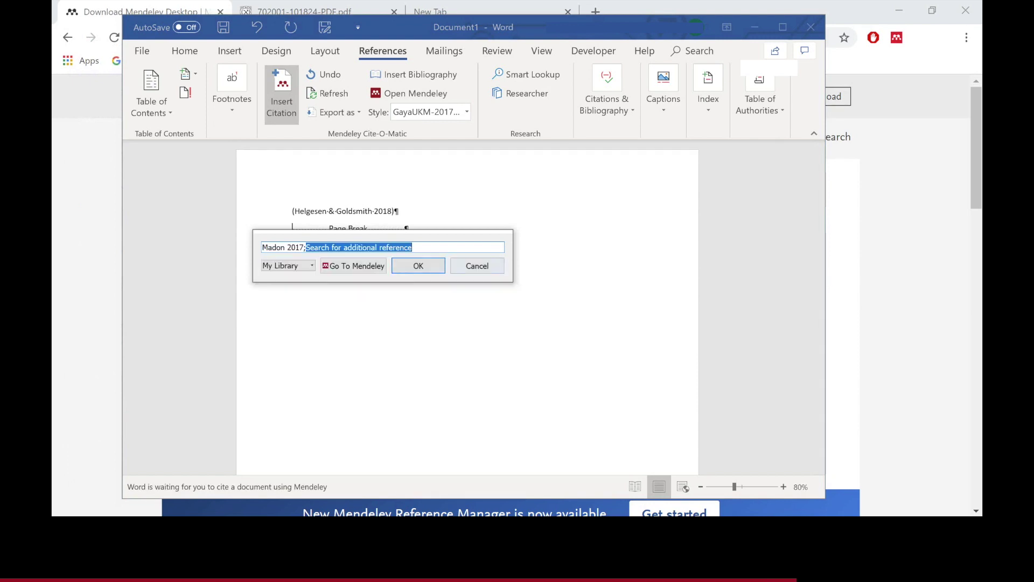
key("Return")
scroll(467, 312, "down", 5)
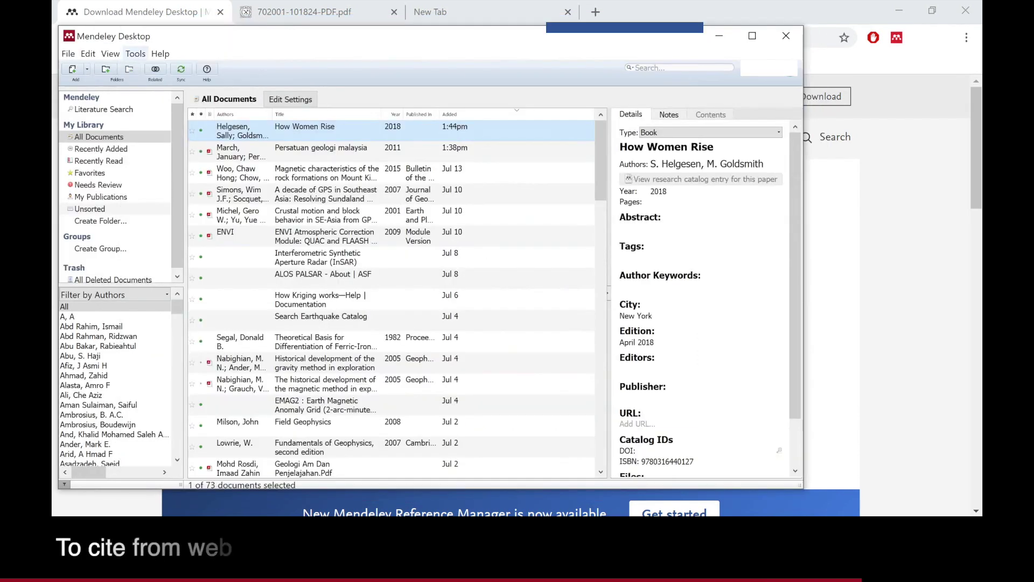
Step: Switch to Mendeley Desktop and start the Install Web Importer command
key("alt+t")
key("Down")
key("Down")
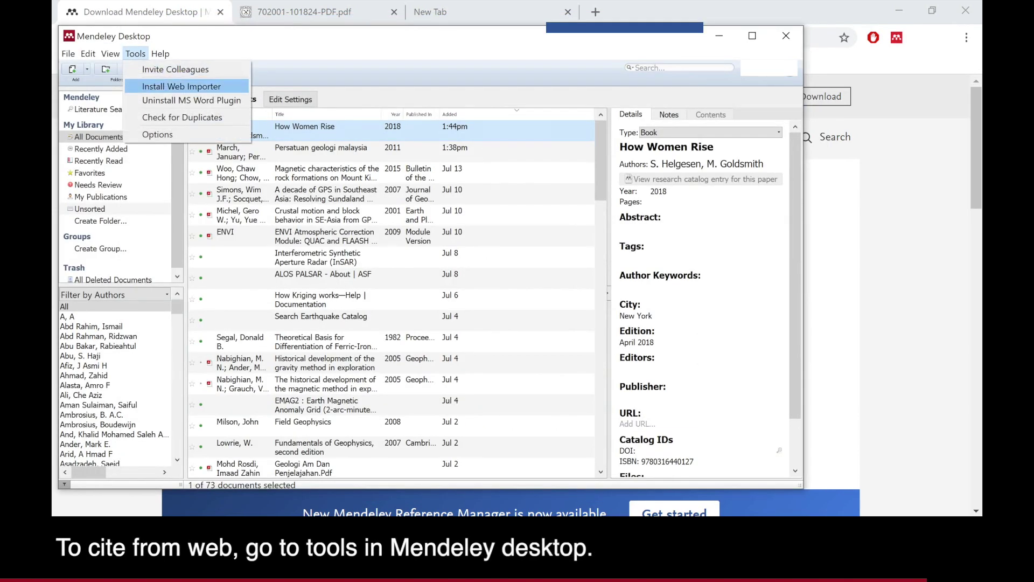
key("Down")
key("Up")
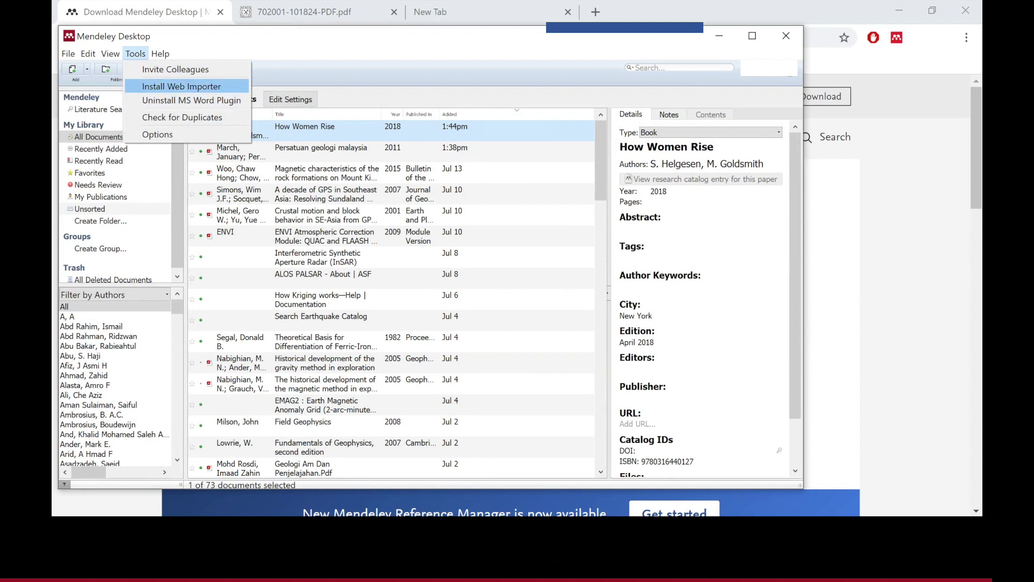
key("Down")
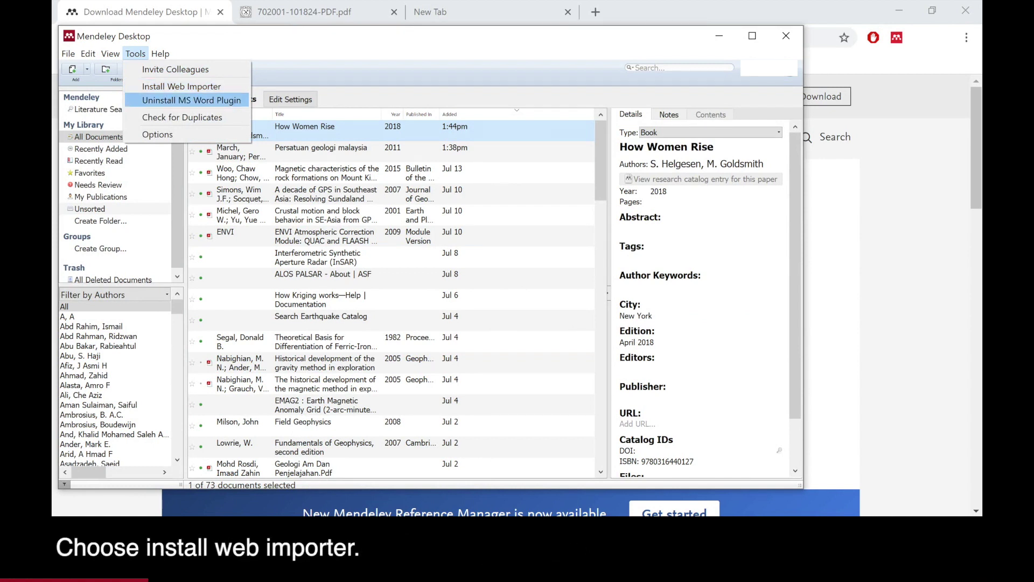
key("Up")
key("Return")
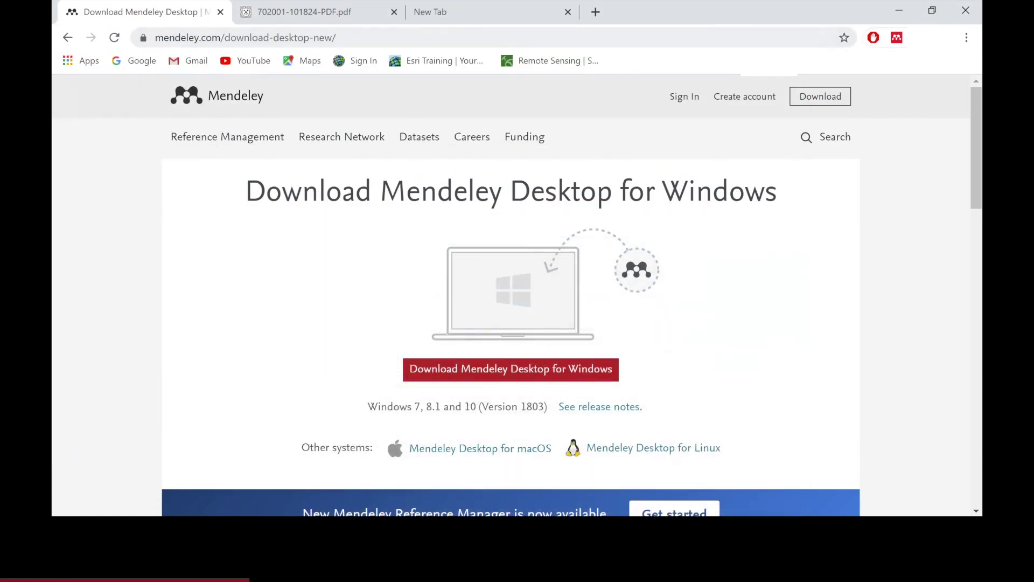
Step: Switch to the Chrome browser, open the Mendeley Web Importer extension and sign in to it
left_click(897, 37)
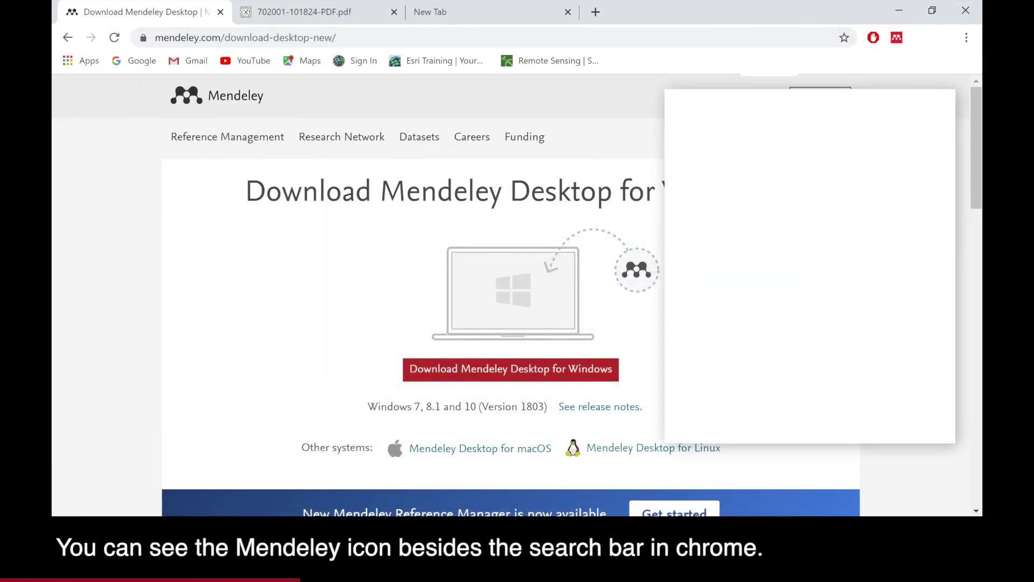
scroll(803, 287, "down", 2)
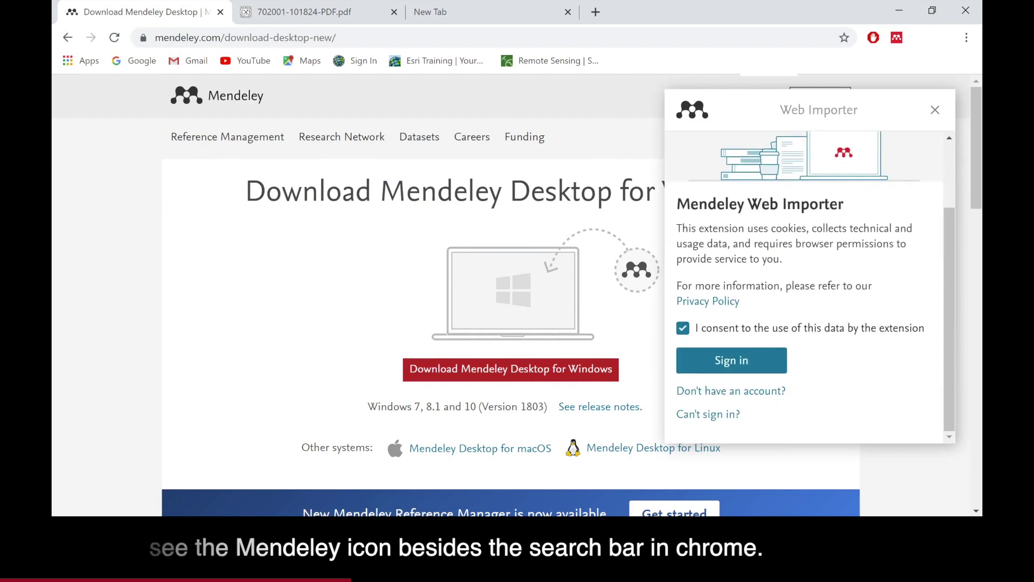
left_click(731, 360)
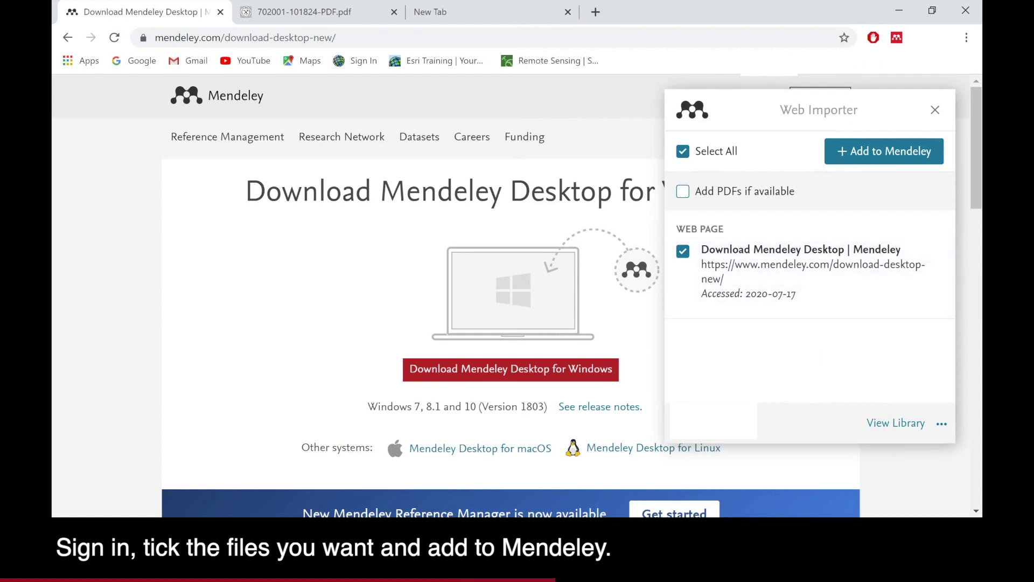
Step: Add the "Download Mendeley Desktop | Mendeley" web page to the Mendeley library and sync the library in Mendeley Desktop
left_click(884, 151)
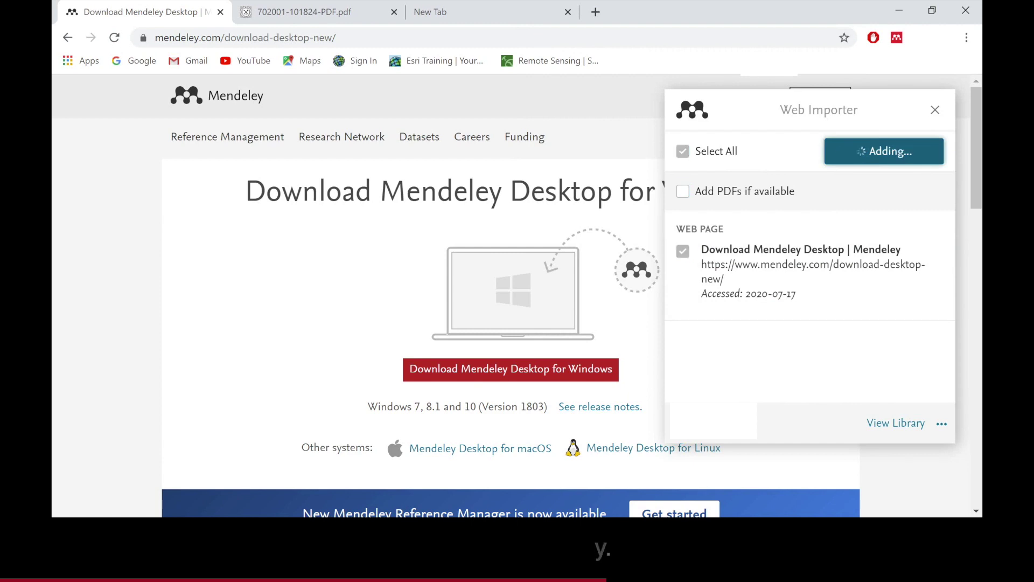
key("alt+Tab")
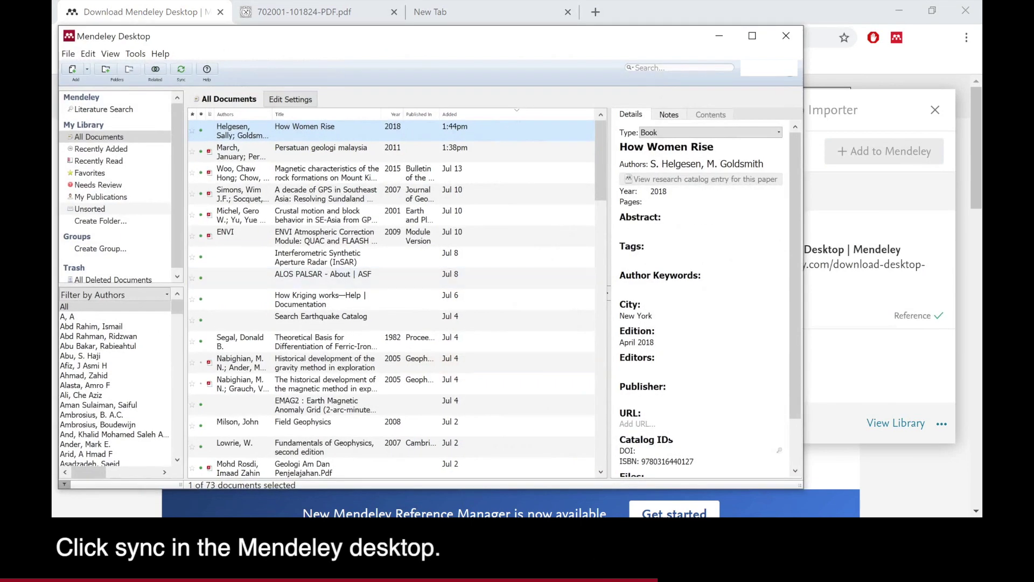
key("F5")
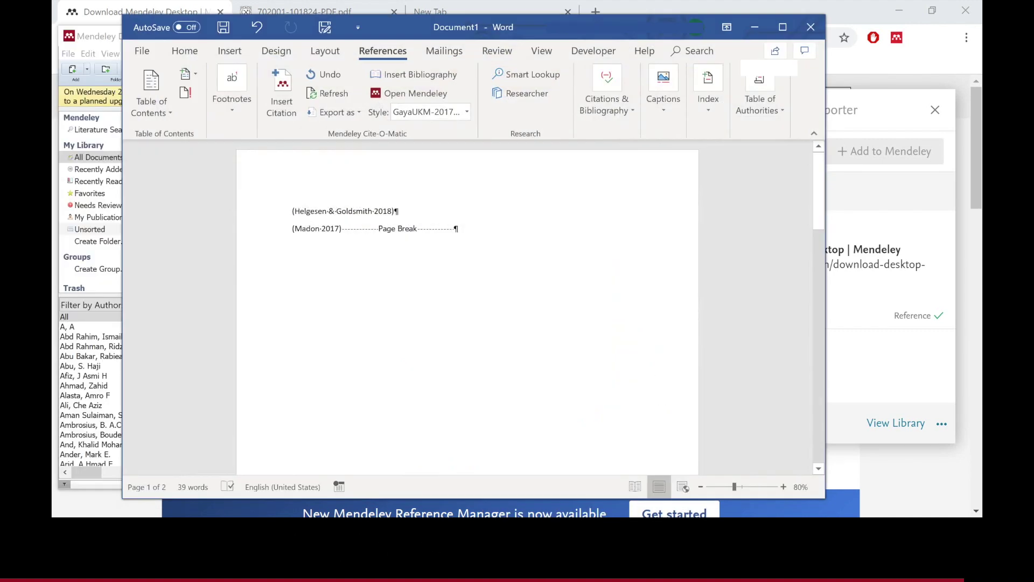
Step: Switch to Word and cite "Download Mendeley Desktop | Mendeley" on a new line before the page break, searching for "dow"
key("Return")
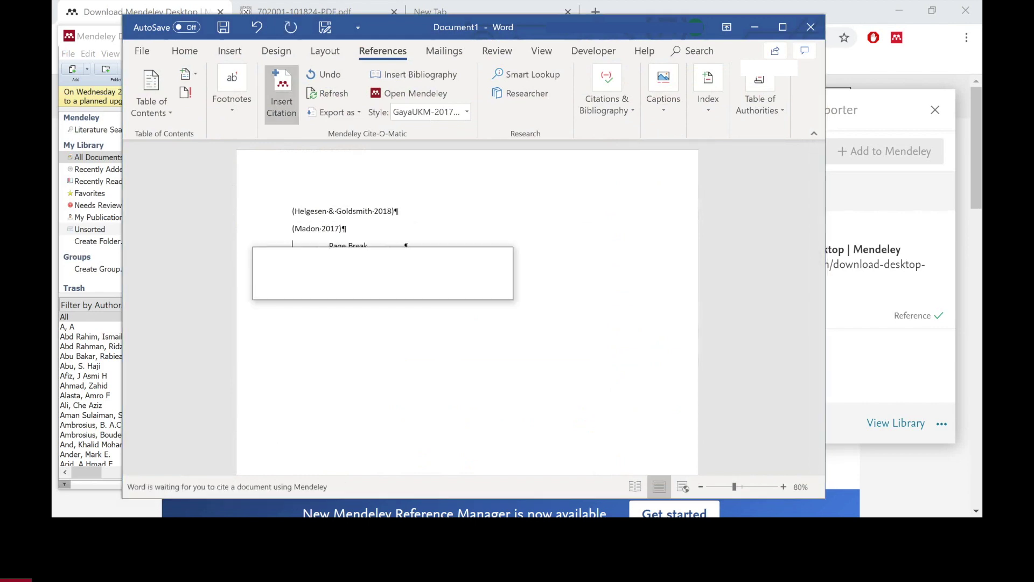
type("dow")
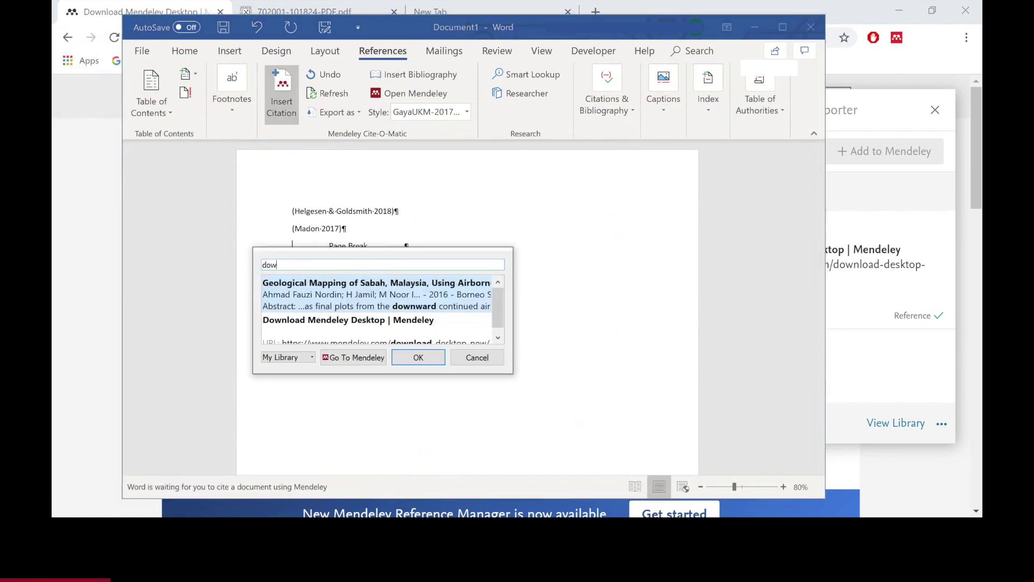
left_click(375, 326)
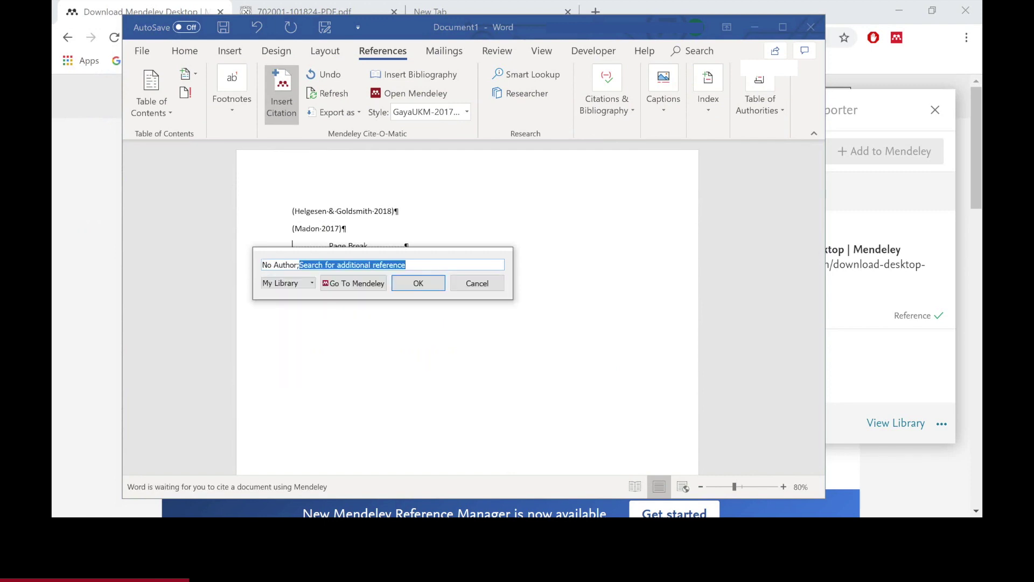
key("Return")
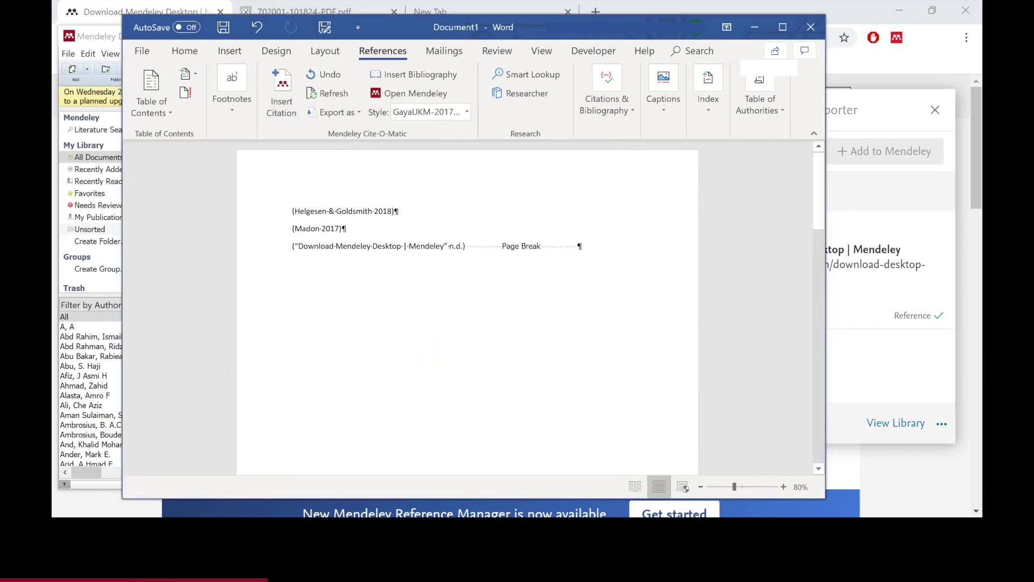
Step: Review the bibliography entries under the REFERENCES heading, including the entry for the Mendeley web page
scroll(467, 307, "down", 12)
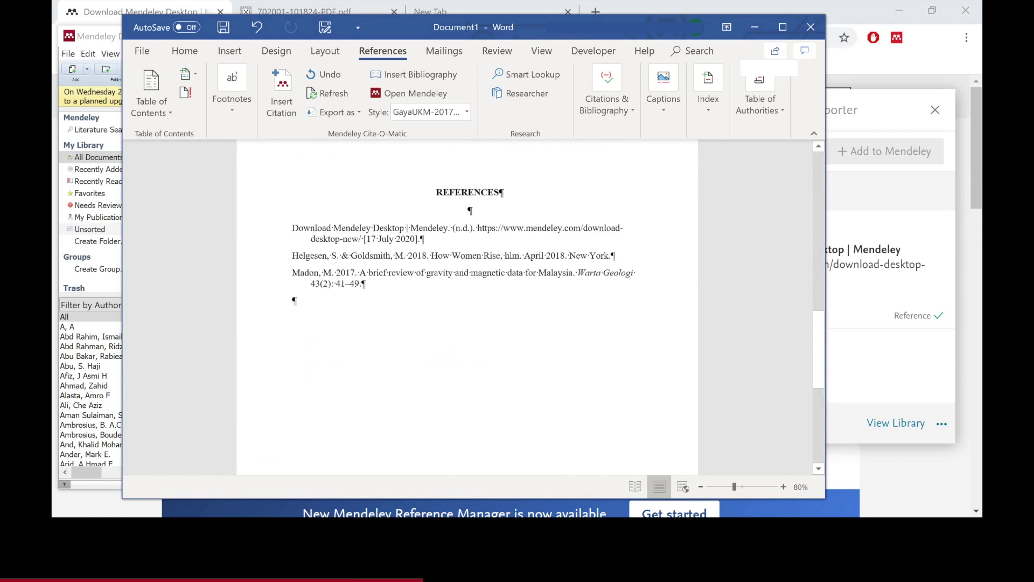
left_click_drag(419, 238, 360, 229)
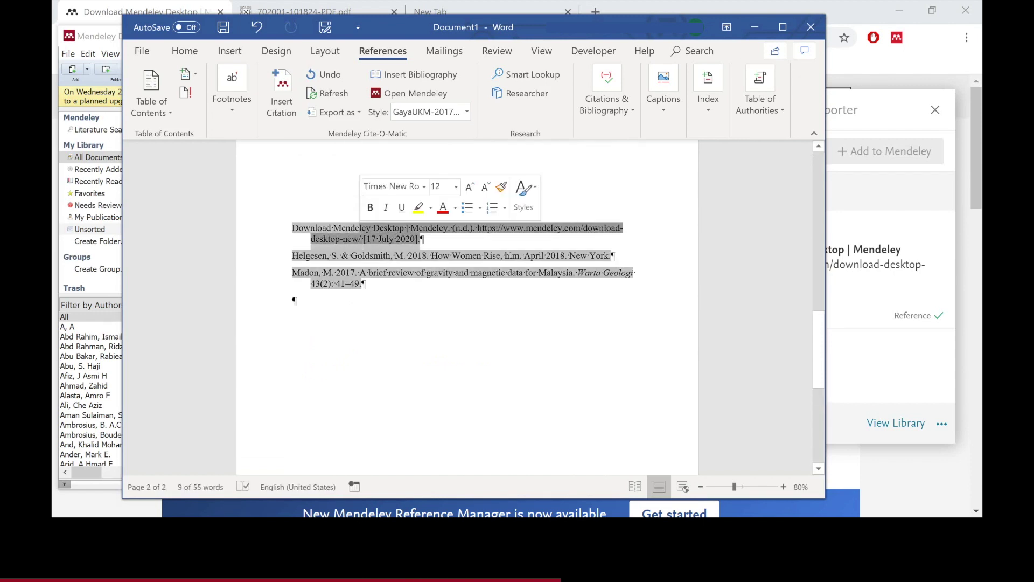
left_click(293, 300)
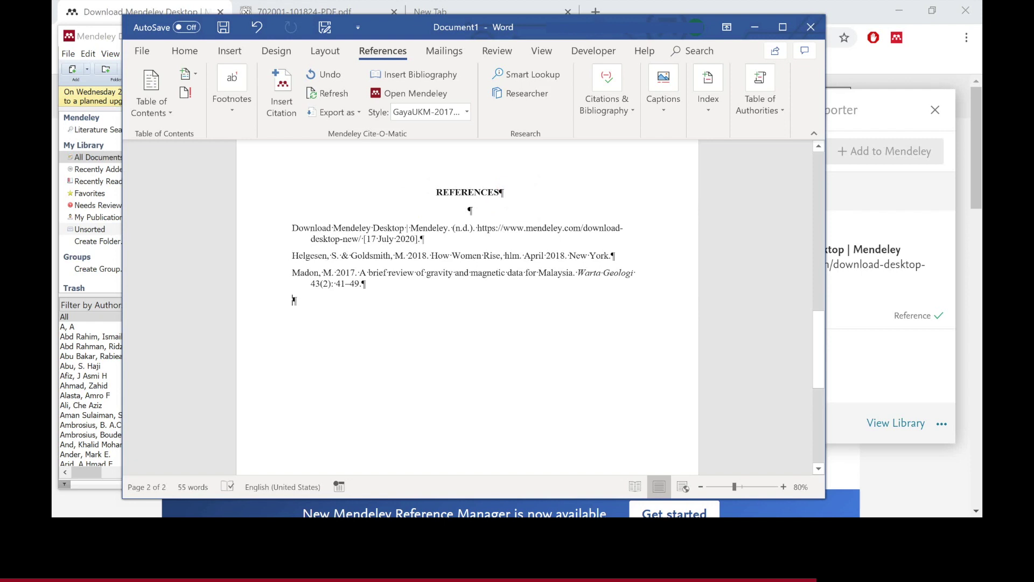
scroll(467, 307, "down", 6)
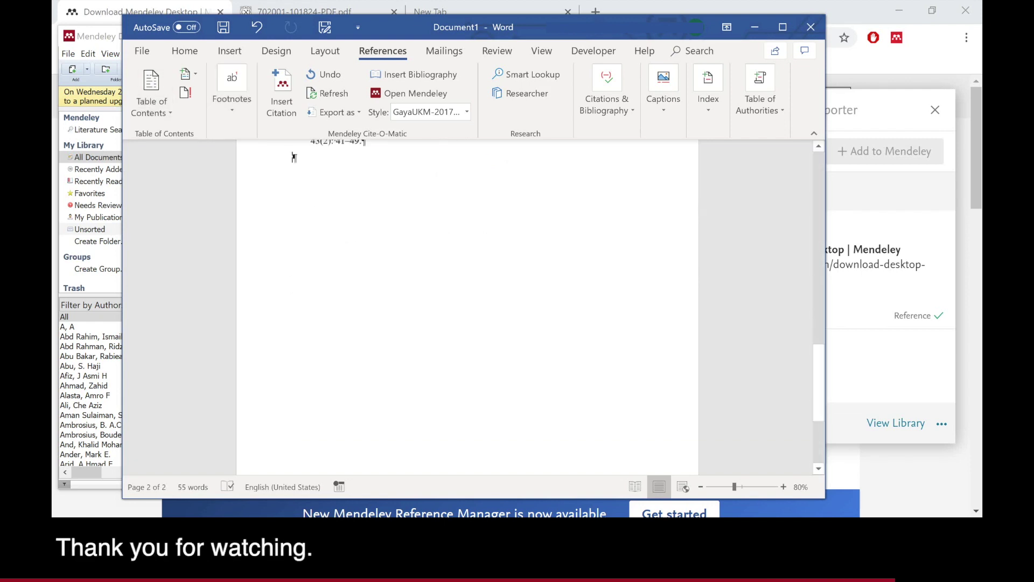